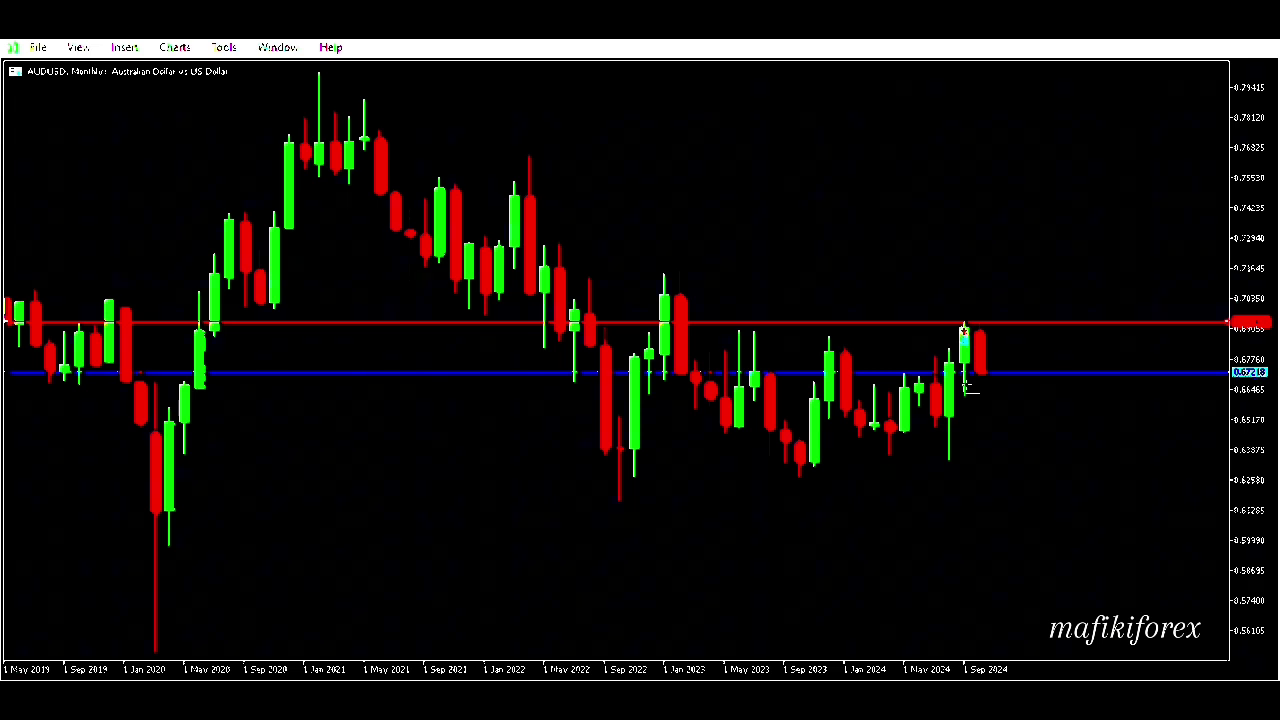
Step: Mark monthly support with horizontal lines at the lows of the September 2024 and August 2024 candles
left_click(964, 394)
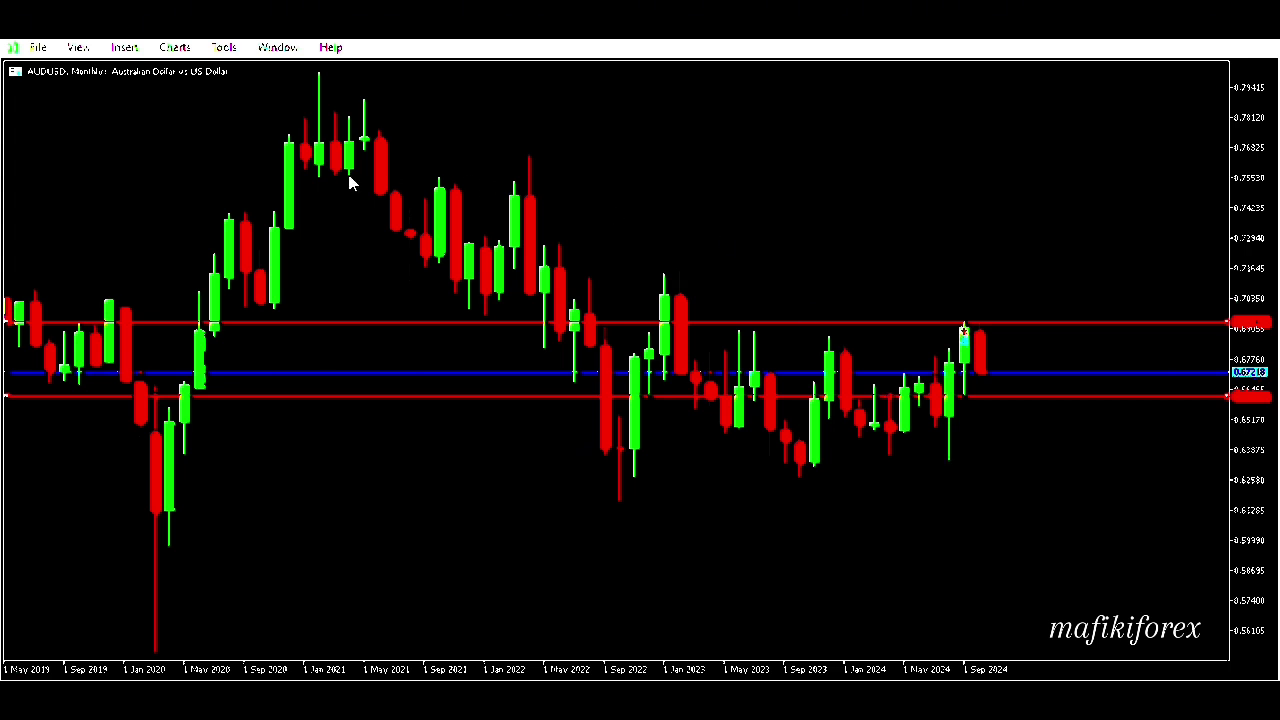
left_click(130, 47)
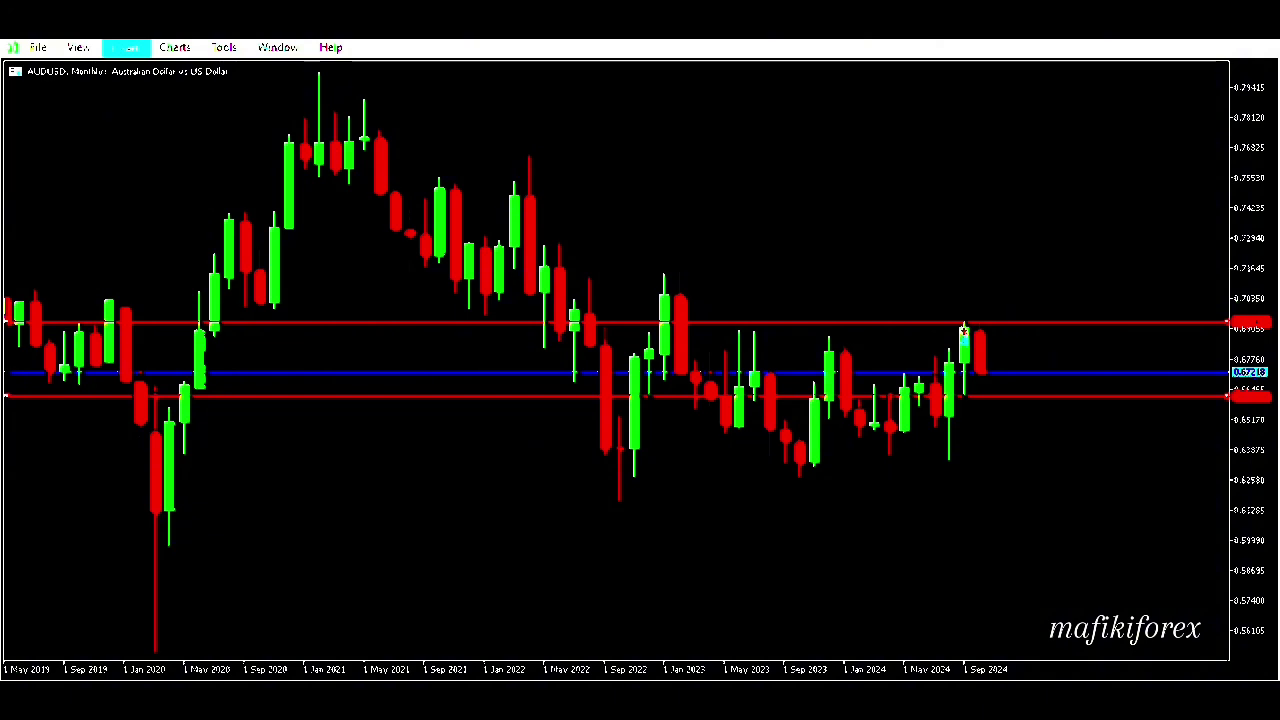
left_click(301, 77)
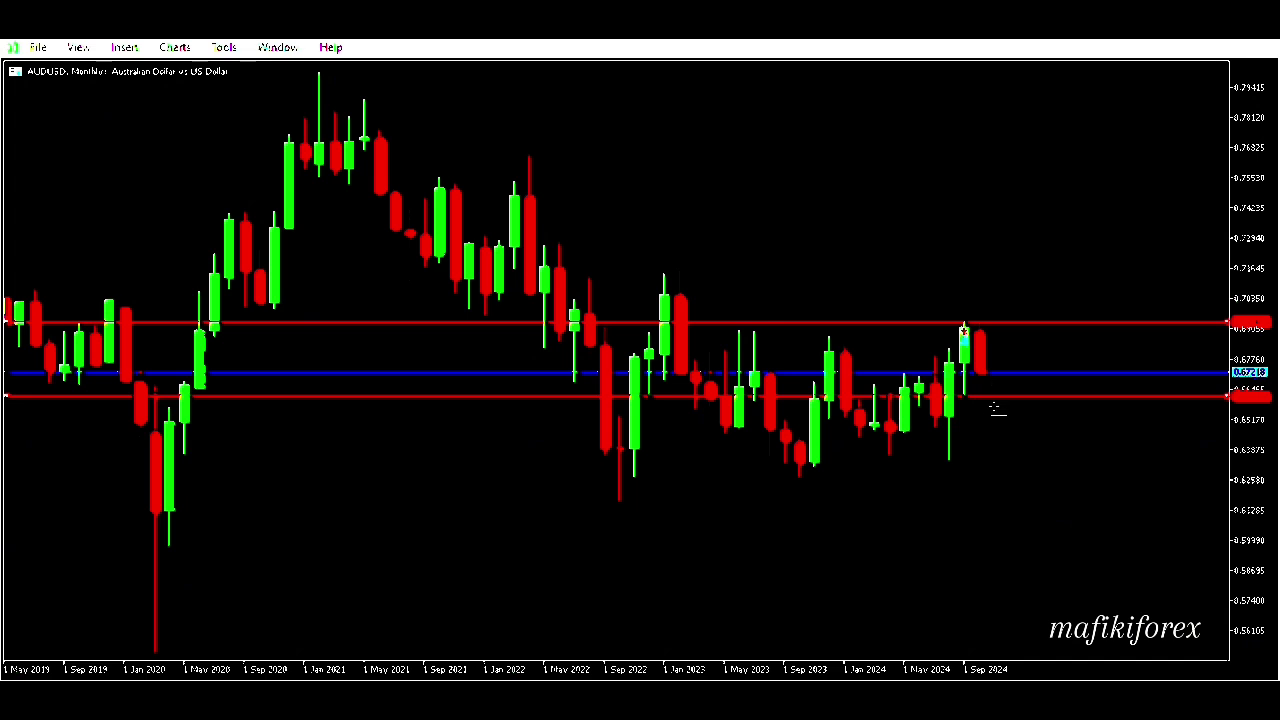
left_click(951, 452)
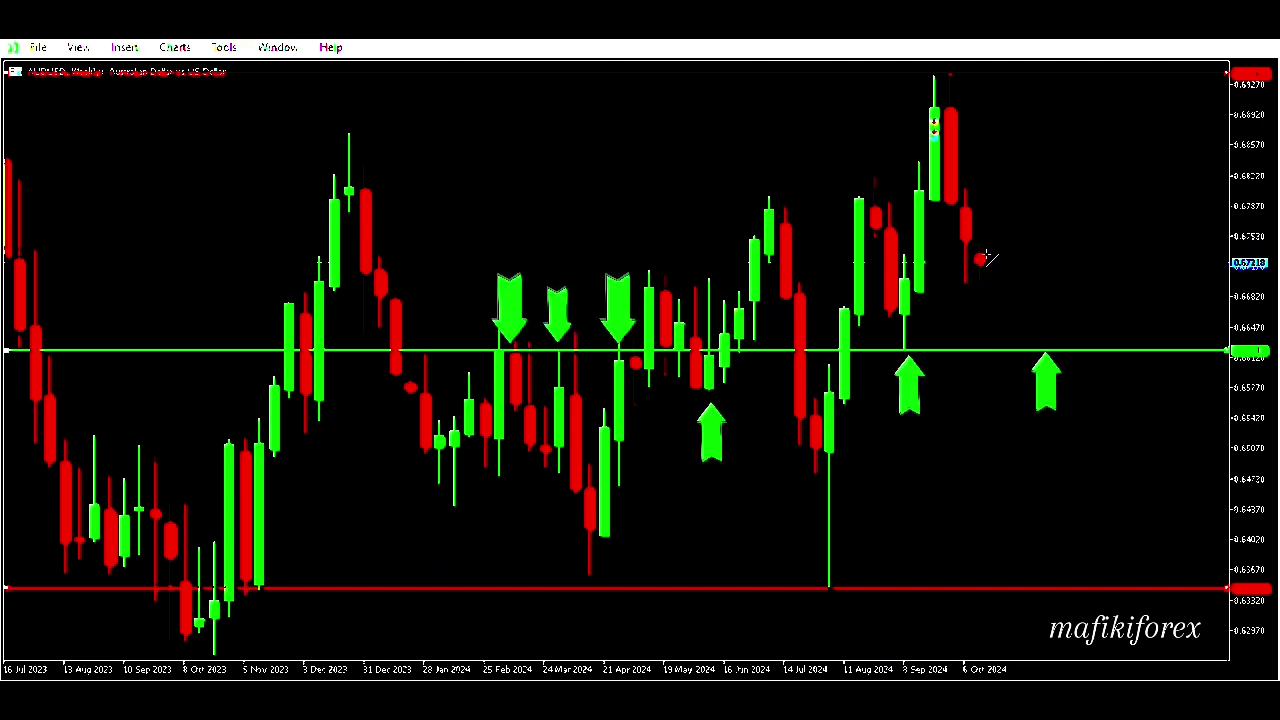
Step: Draw a projected path of trendlines on the weekly chart from the latest candle down to the green support line and back up
left_click_drag(982, 260, 1051, 335)
left_click_drag(1053, 333, 1054, 336)
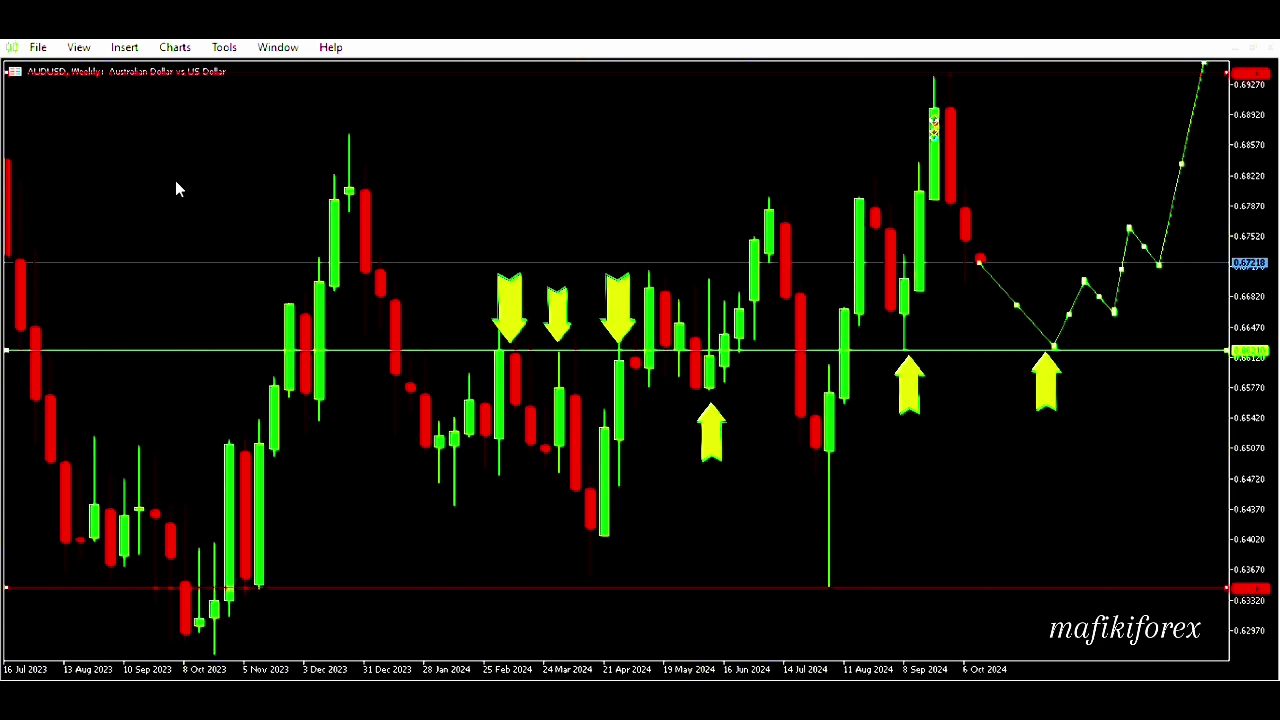
Step: Draw a bearish alternative path on the weekly chart with trendlines falling below the green support line and retesting it
left_click(124, 47)
left_click(288, 130)
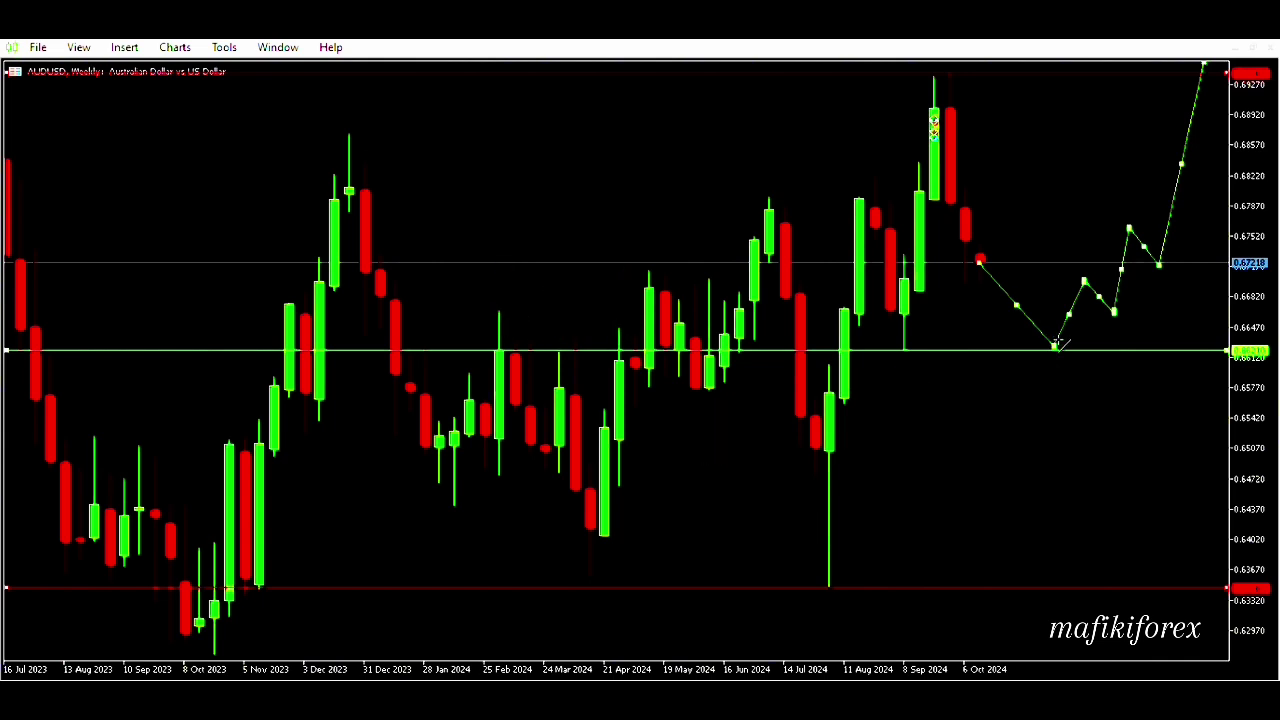
left_click_drag(1056, 345, 1072, 375)
left_click(283, 139)
left_click_drag(1073, 373, 1101, 336)
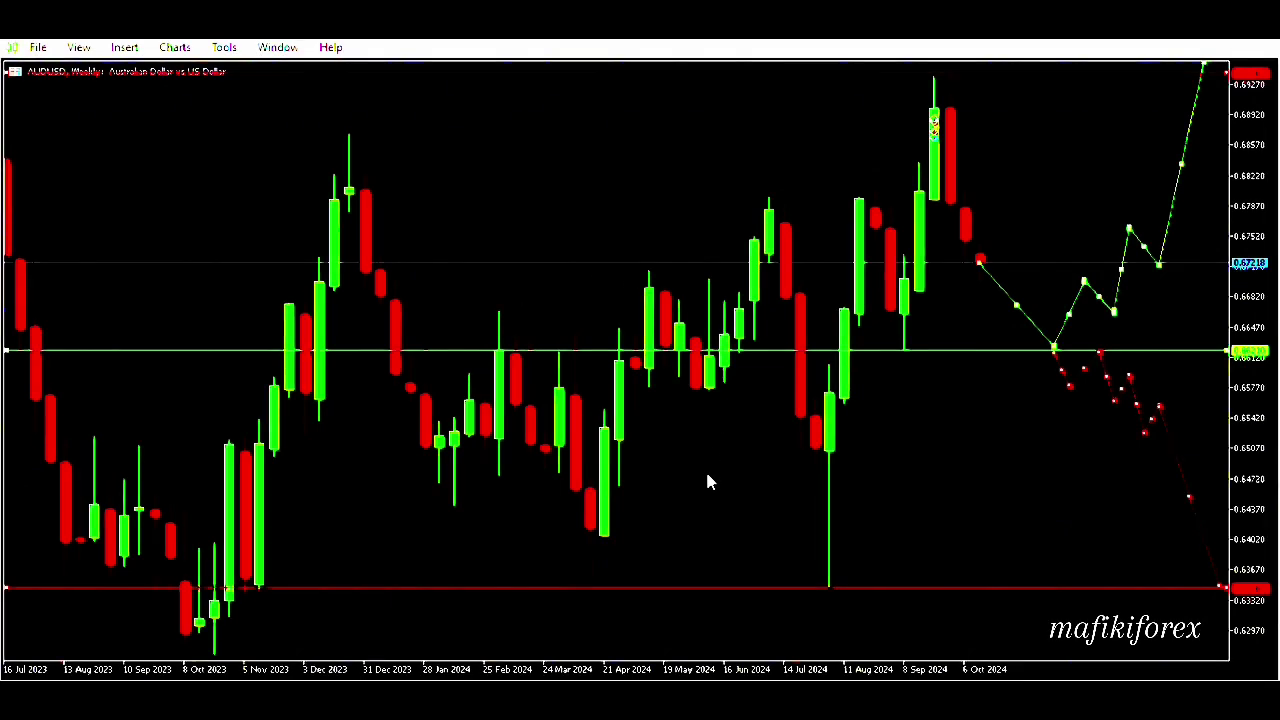
Step: Draw a rising trendline on the daily chart through the early August and September 2024 lows, extended beyond the latest candles
key("Return")
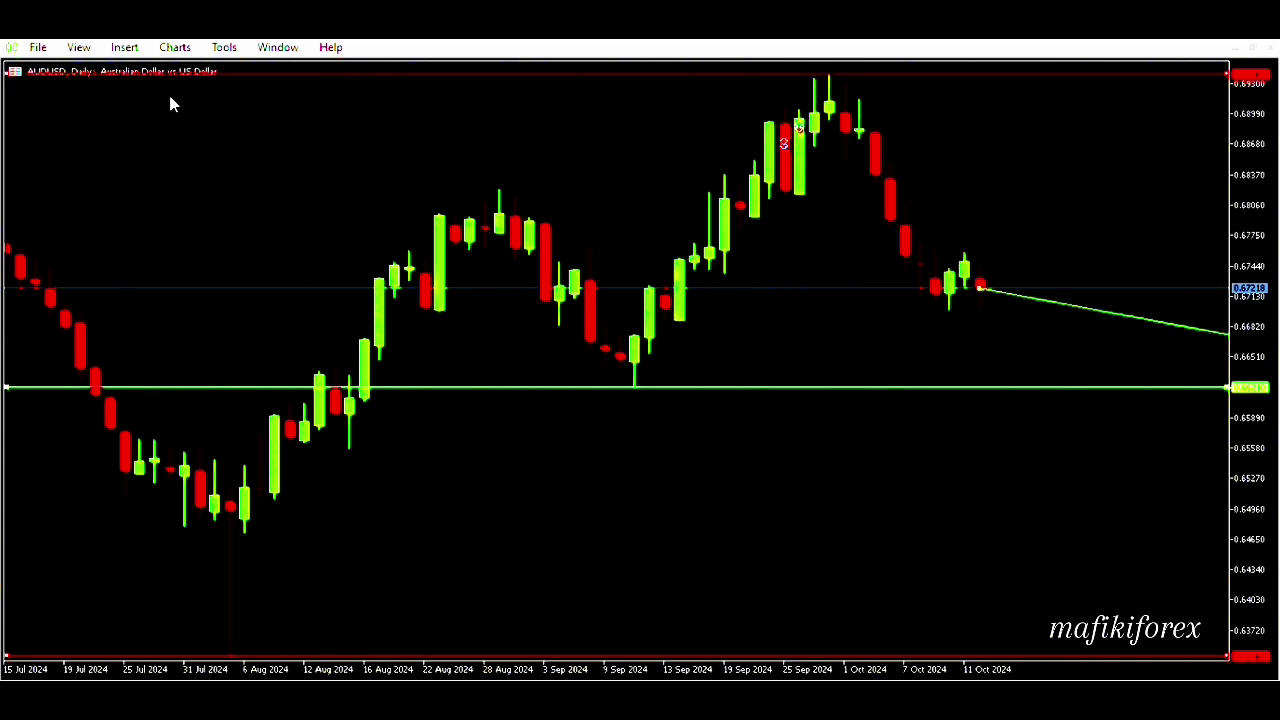
left_click(124, 47)
left_click_drag(245, 530, 1165, 185)
left_click_drag(738, 335, 693, 352)
left_click_drag(1189, 173, 1187, 158)
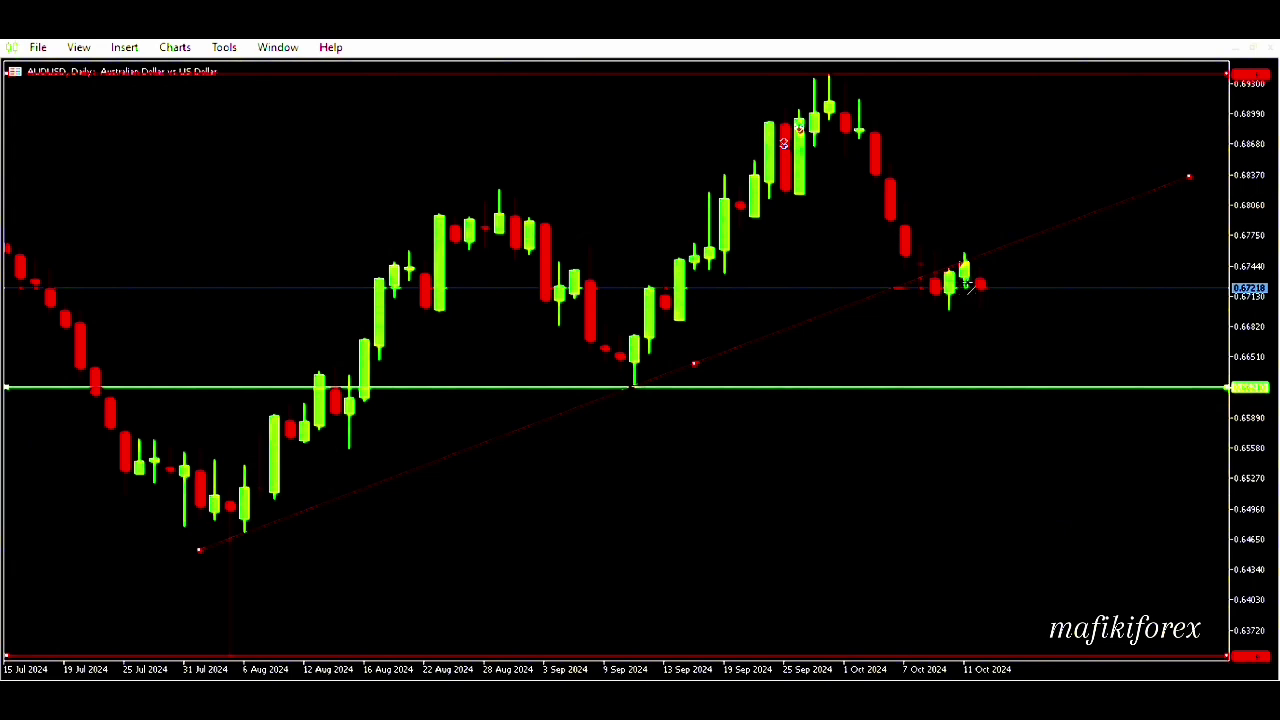
Step: Draw a projected daily path from the latest candle down to the green support line, with a rally to the upper red resistance
left_click_drag(988, 282, 1041, 366)
left_click(124, 47)
left_click_drag(1045, 373, 1203, 64)
Step: Examine earlier daily price reactions around the green horizontal level back to September 2023 and return to the latest candles
scroll(142, 400, "up", 10)
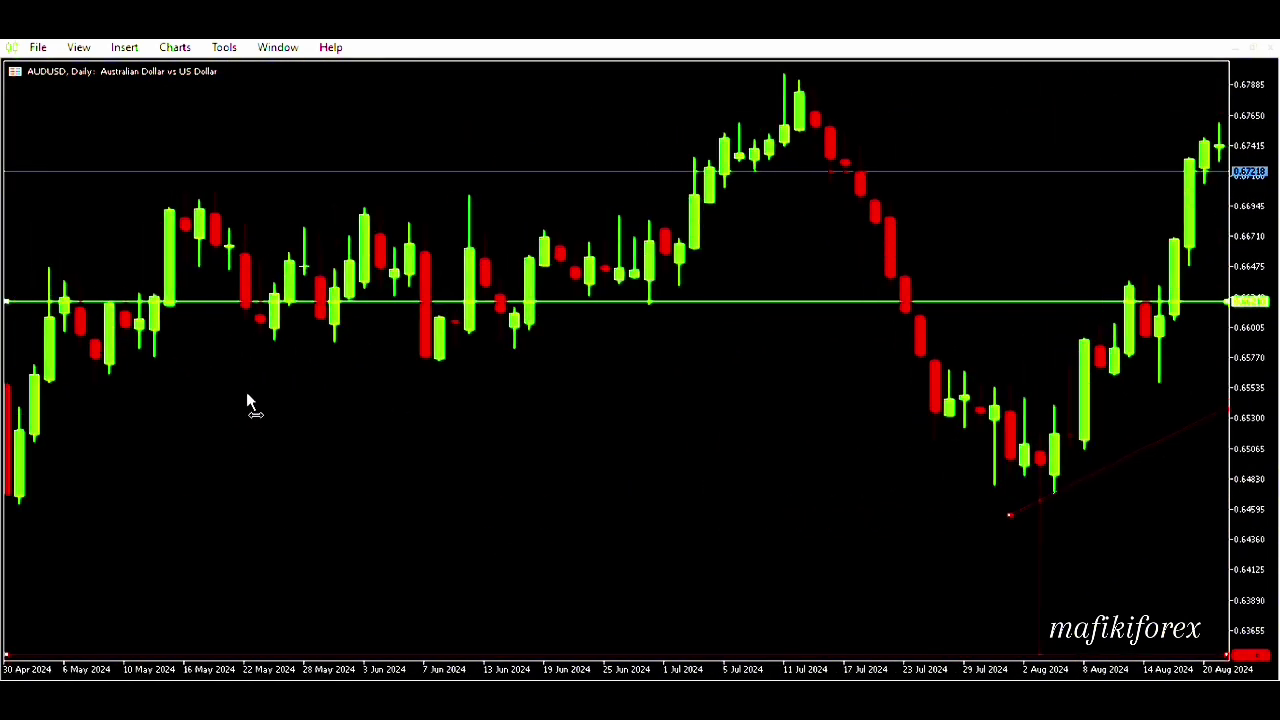
scroll(253, 396, "up", 12)
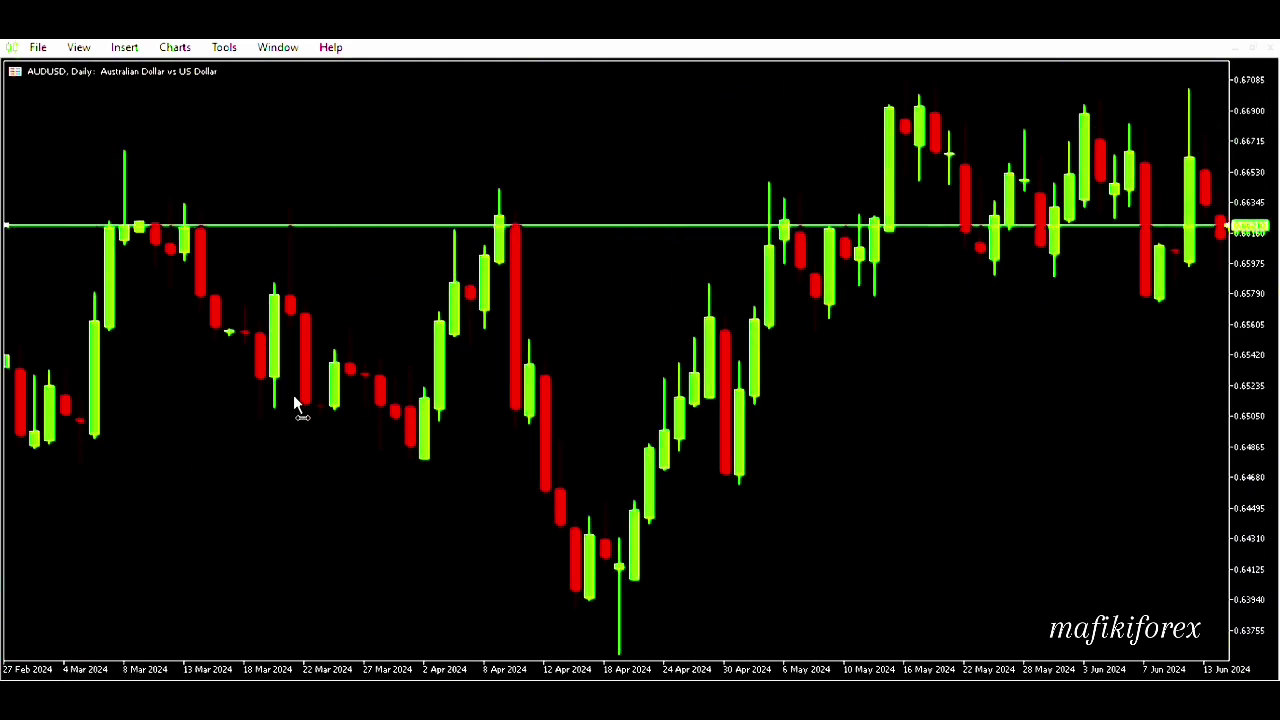
scroll(330, 400, "up", 8)
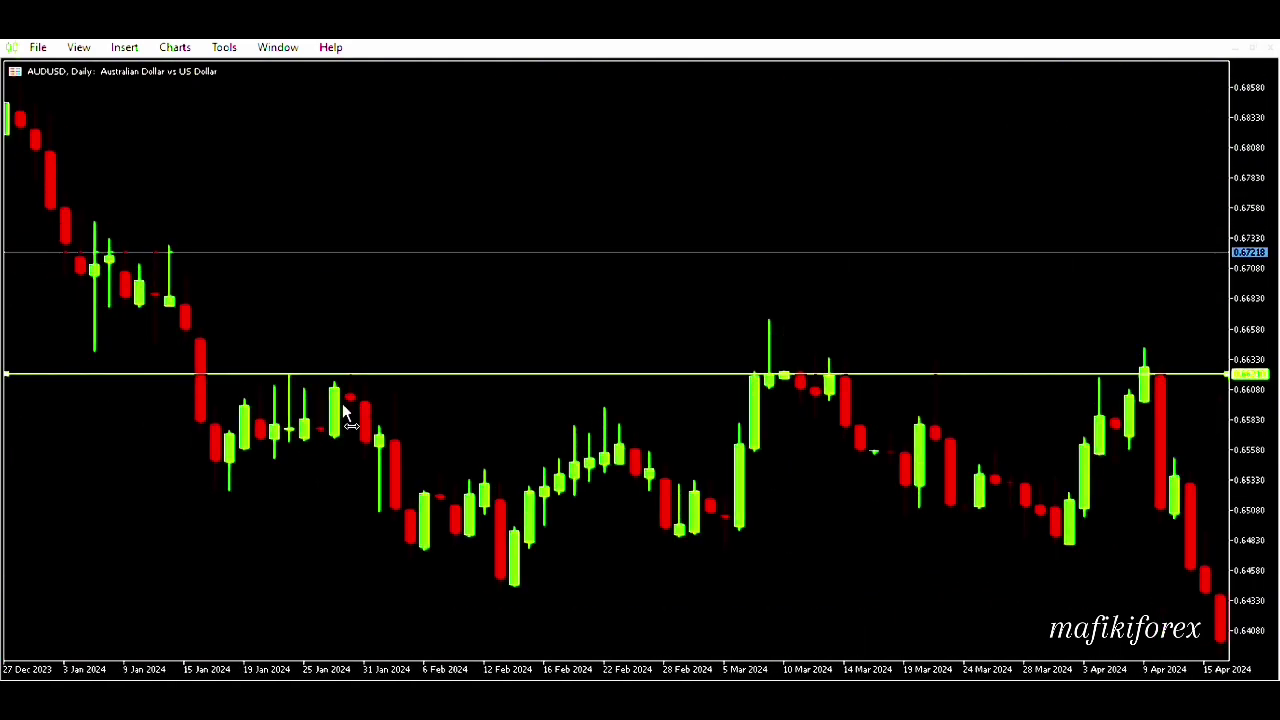
scroll(355, 413, "up", 10)
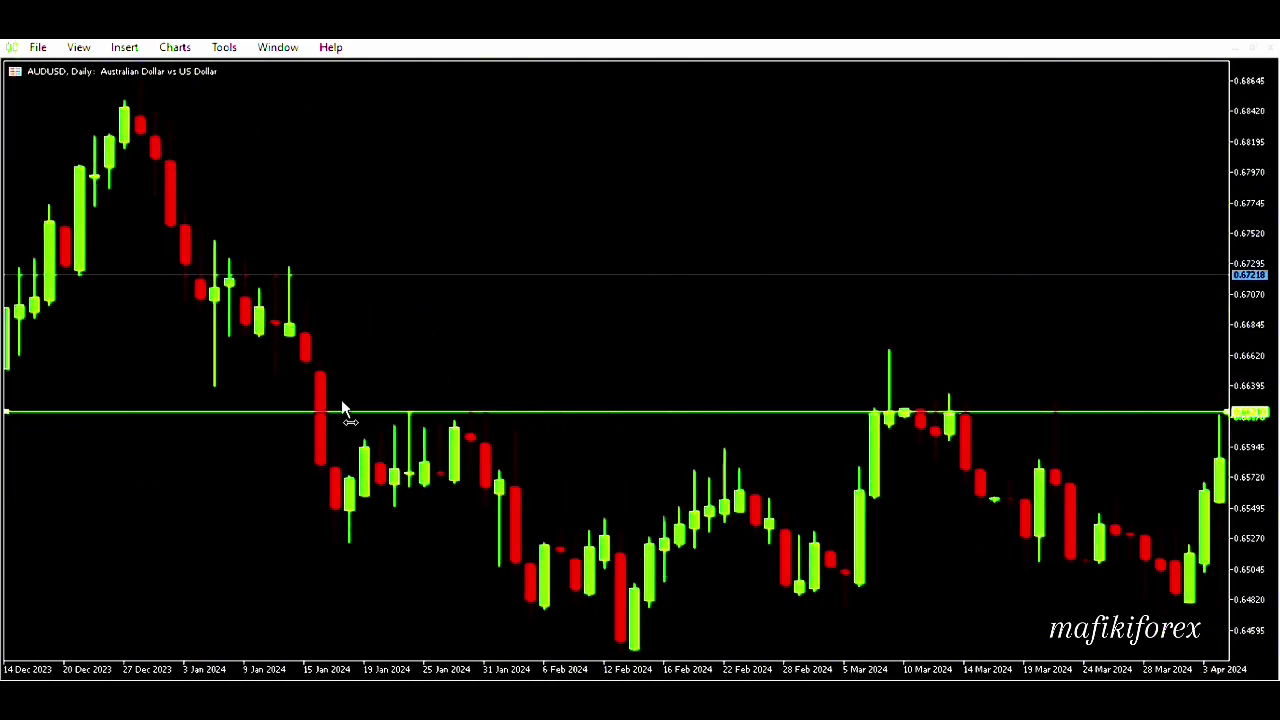
scroll(388, 408, "up", 3)
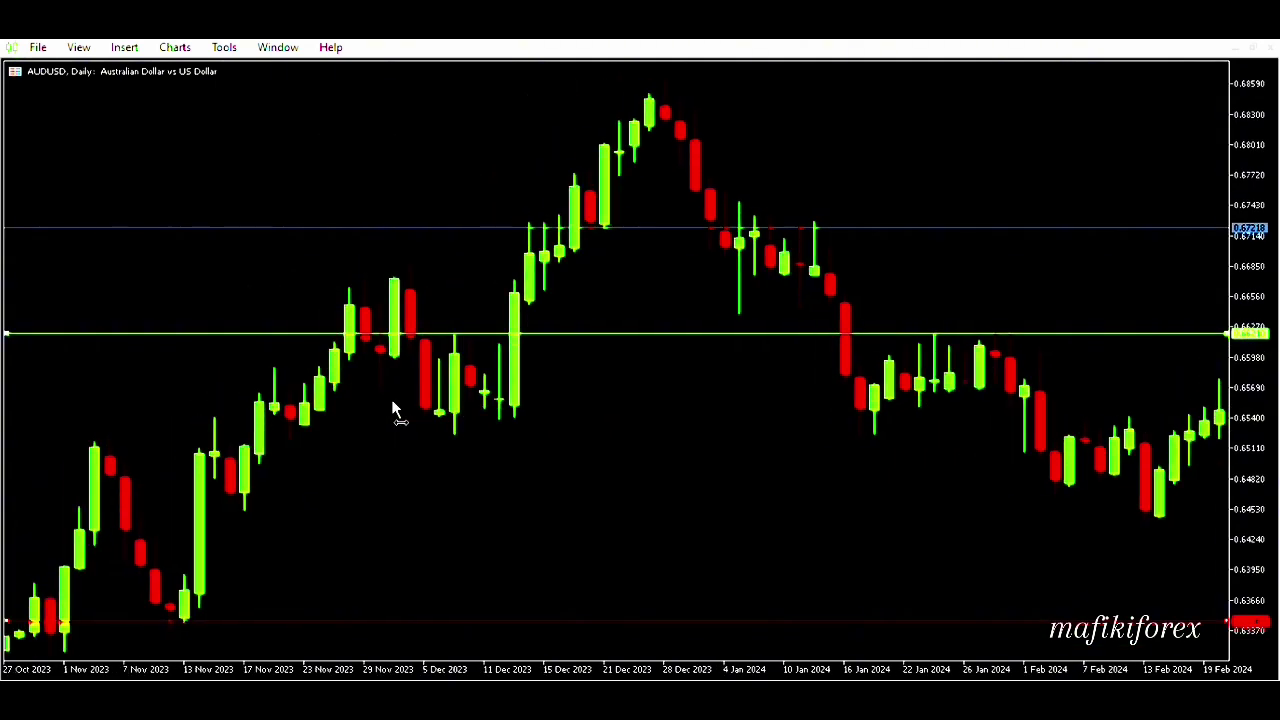
scroll(411, 421, "up", 5)
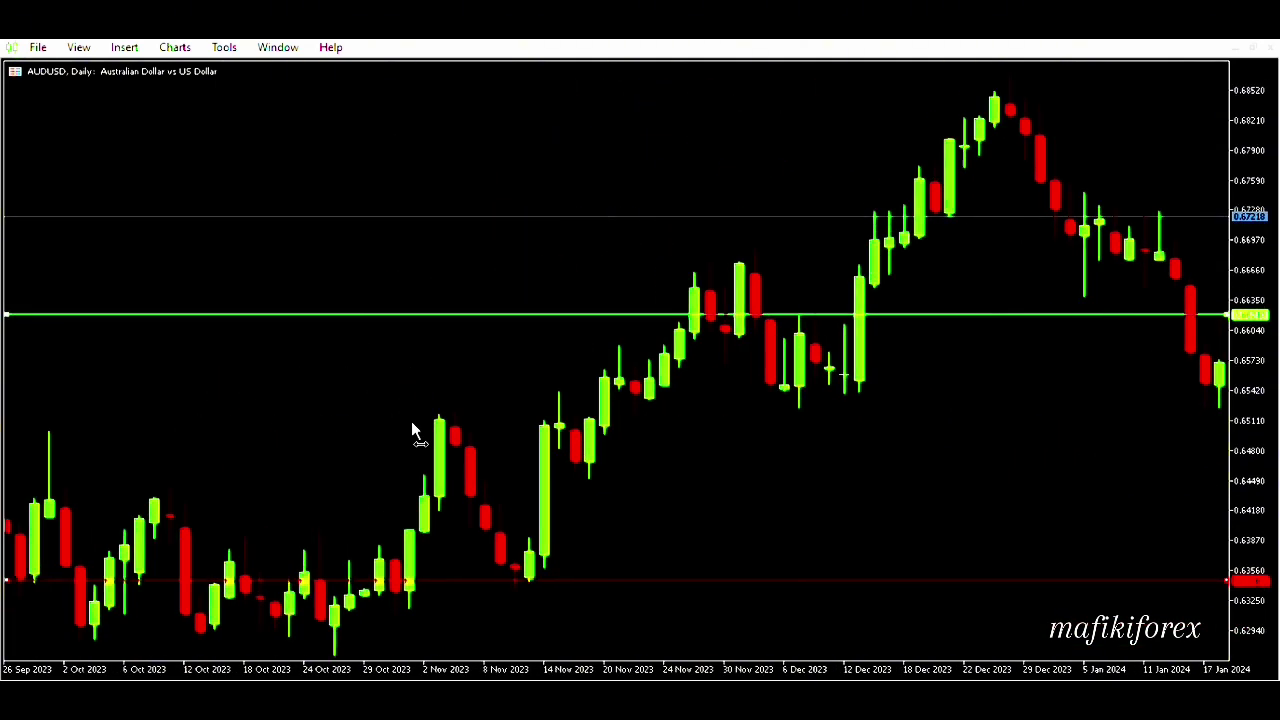
scroll(412, 421, "down", 15)
scroll(137, 415, "down", 20)
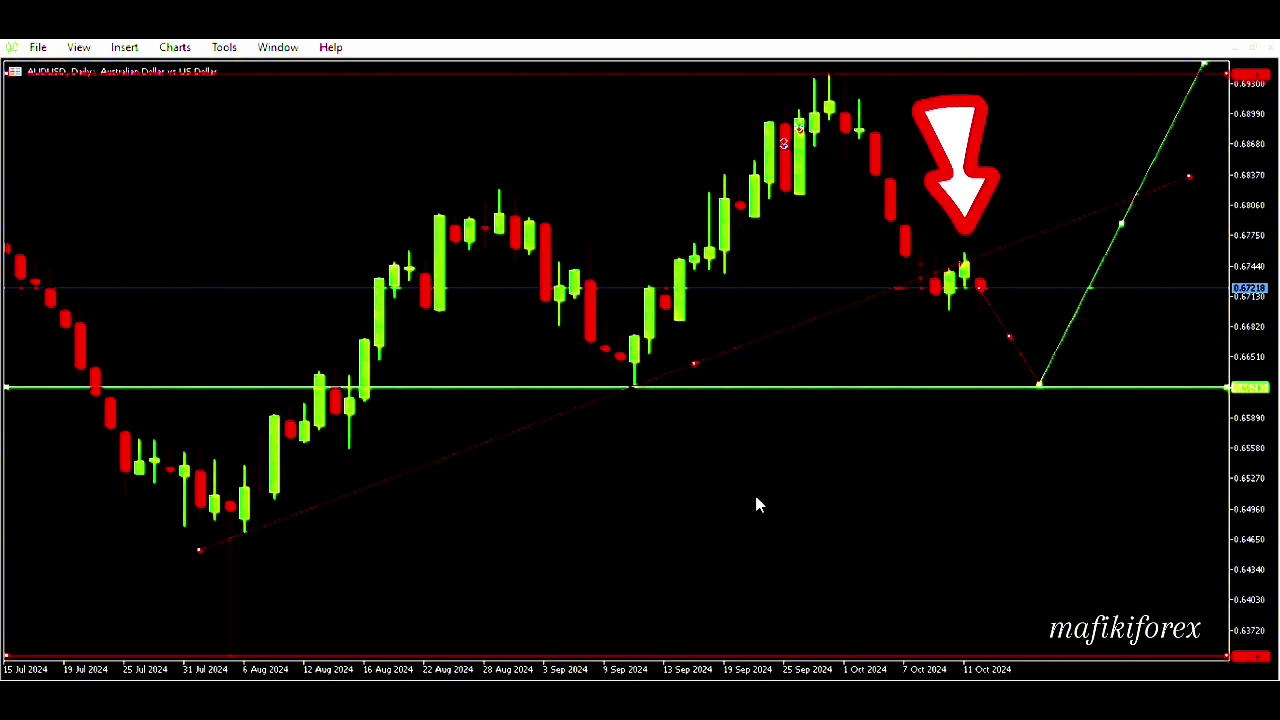
Step: Draw a bearish daily path below the green line: a drop to about 0.655, a retest of the line, and a fall to about 0.636
left_click(124, 47)
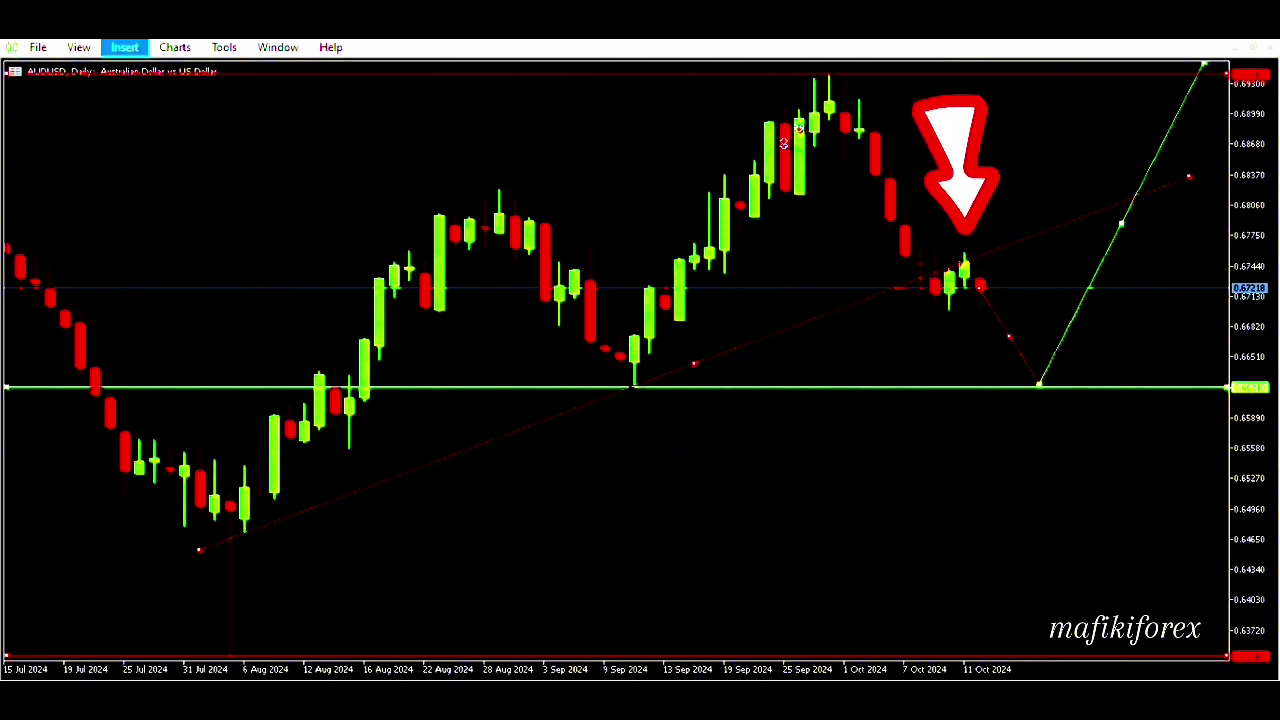
left_click(285, 136)
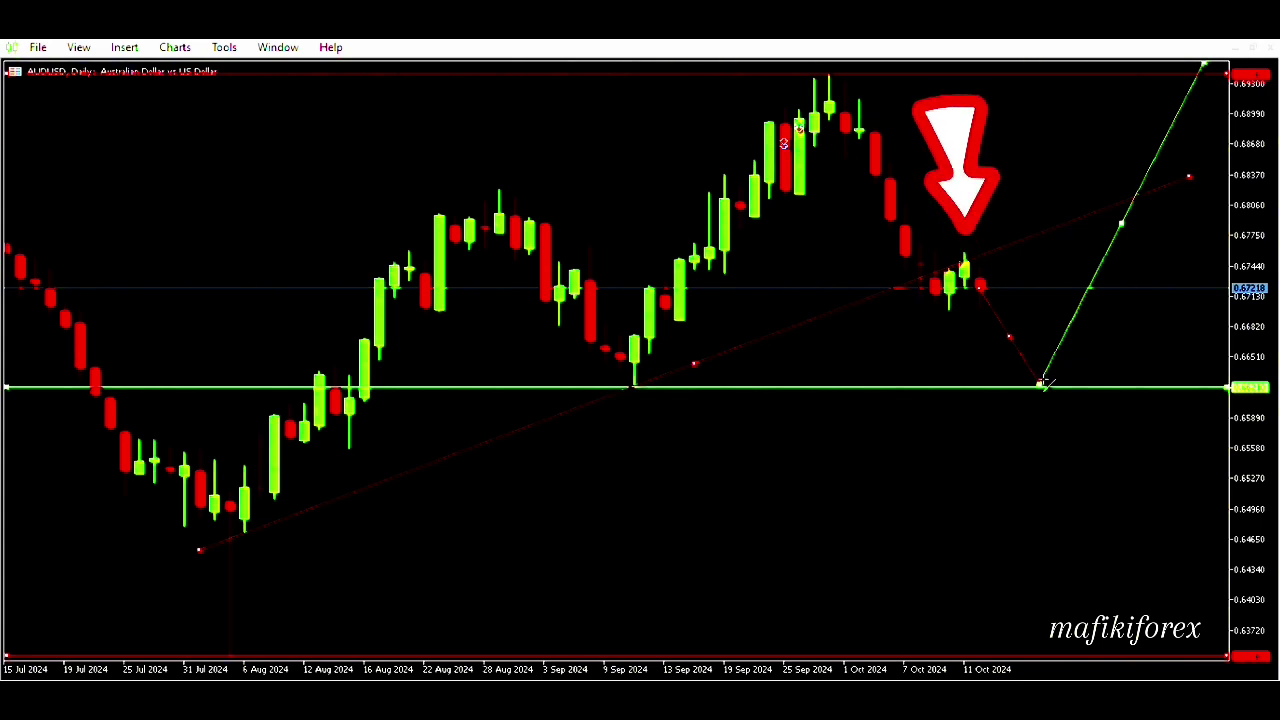
left_click_drag(1043, 383, 1081, 435)
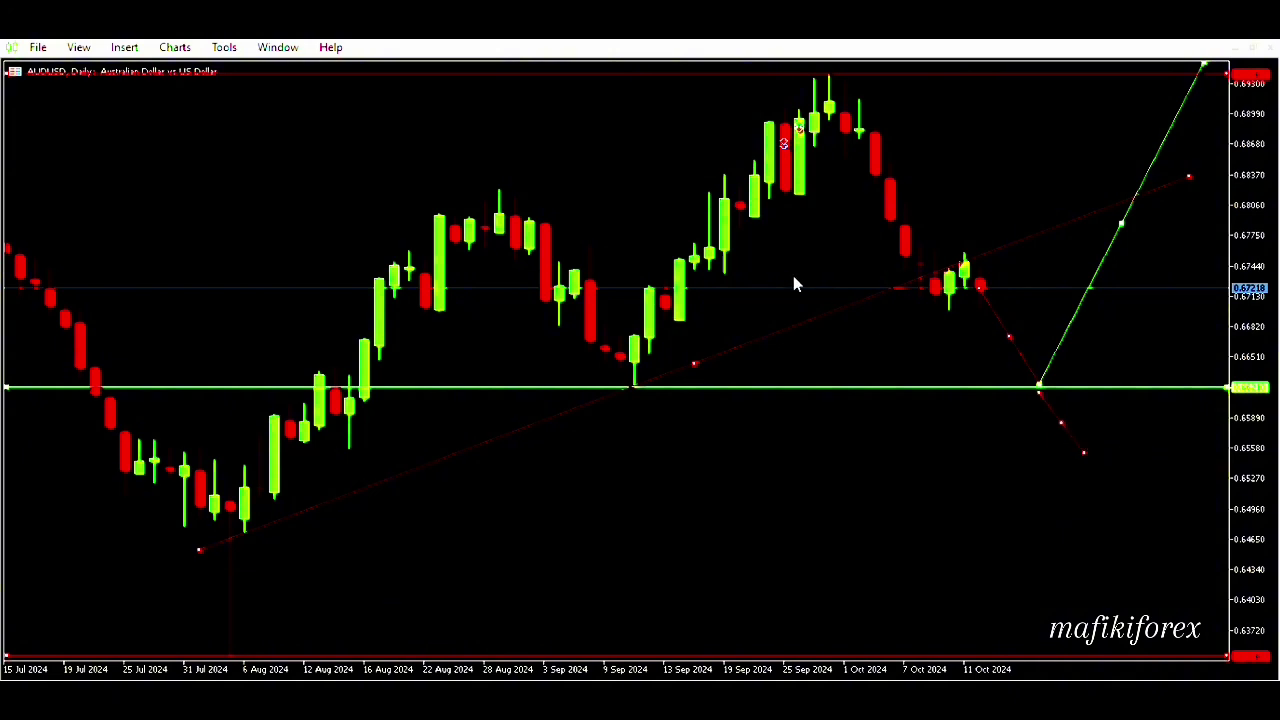
left_click(124, 47)
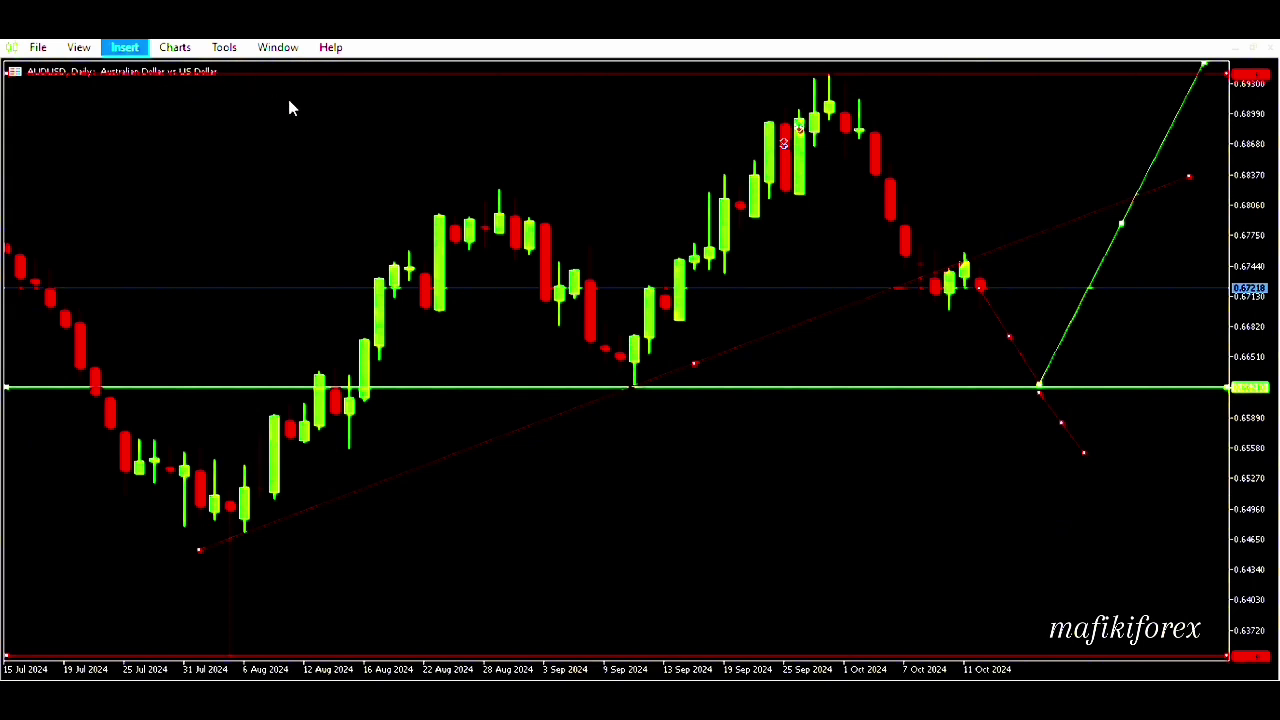
left_click(1090, 443)
left_click(1107, 422)
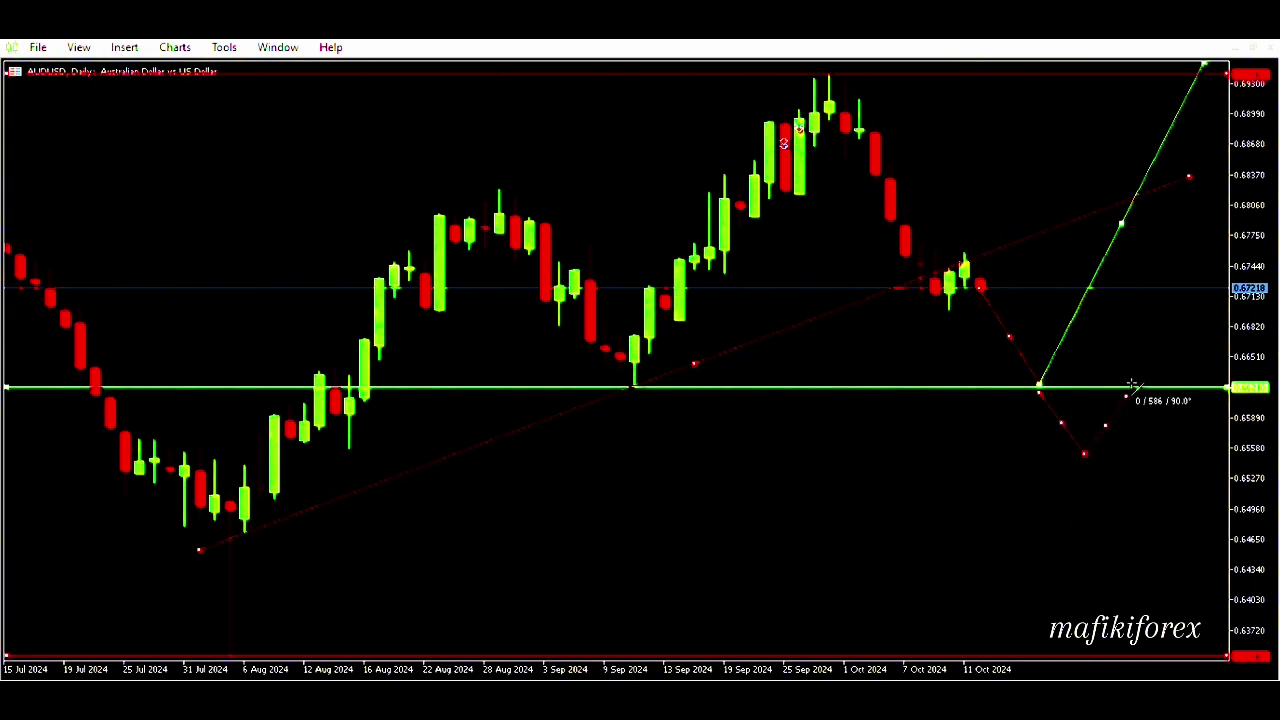
left_click(1129, 389)
left_click(125, 48)
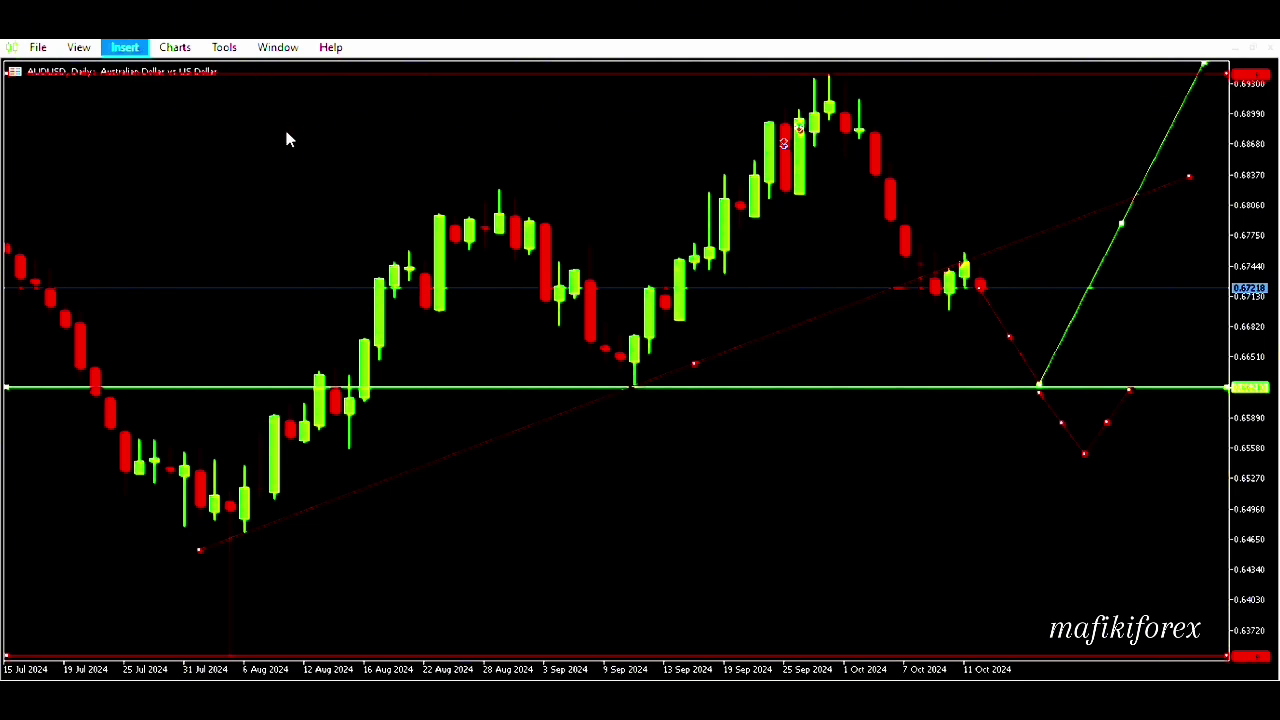
left_click_drag(1129, 389, 1220, 638)
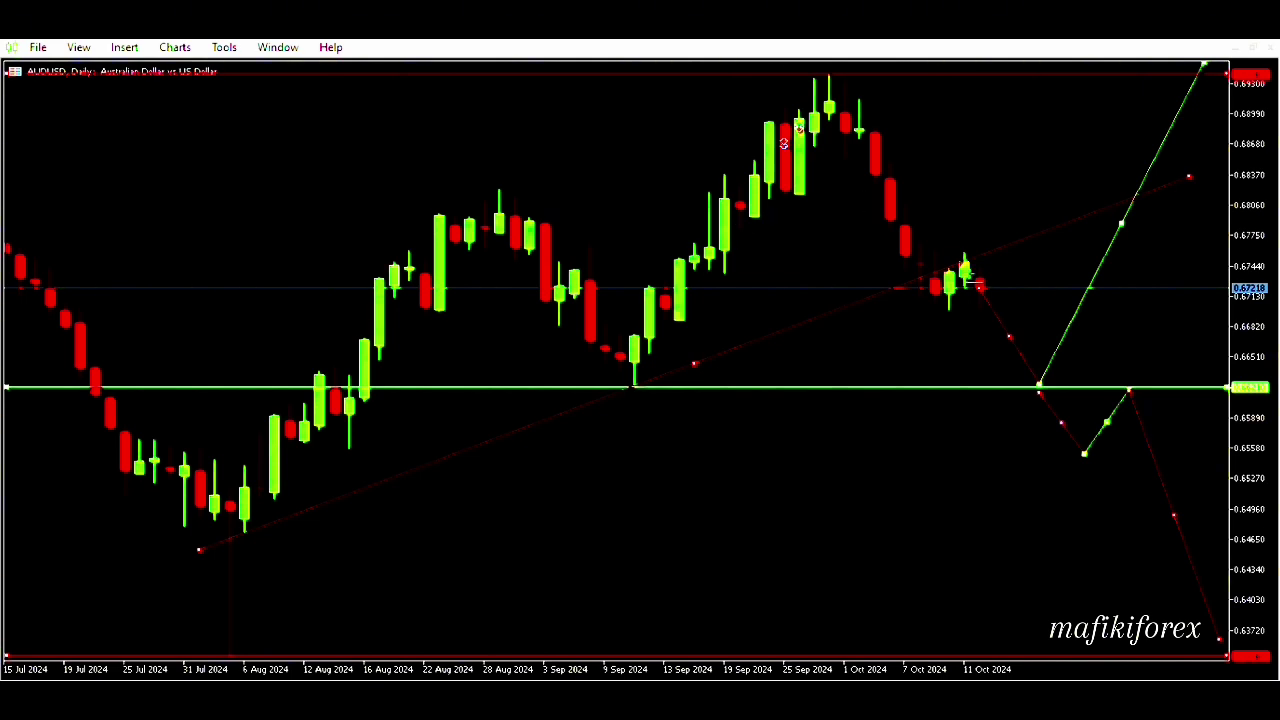
Step: Add blue horizontal lines at the high and low of the 11 October daily candle and at the low of the preceding candle
left_click(965, 281)
left_click(968, 281)
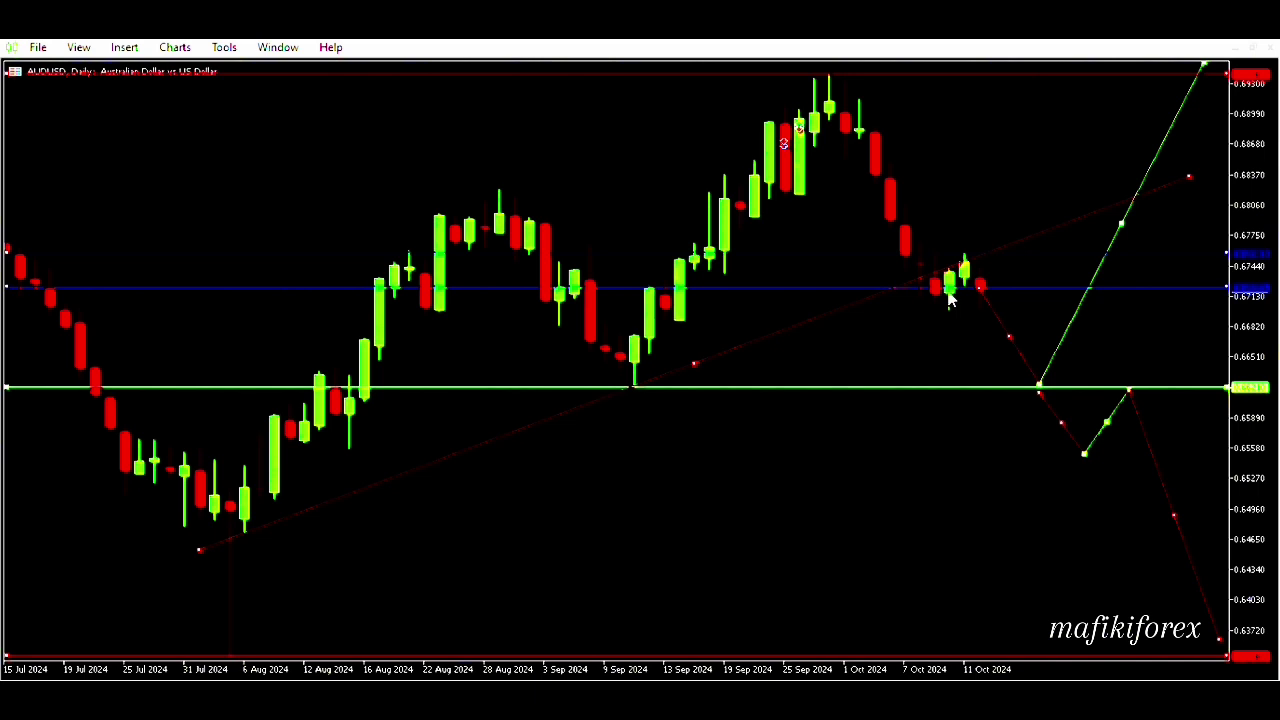
left_click(124, 47)
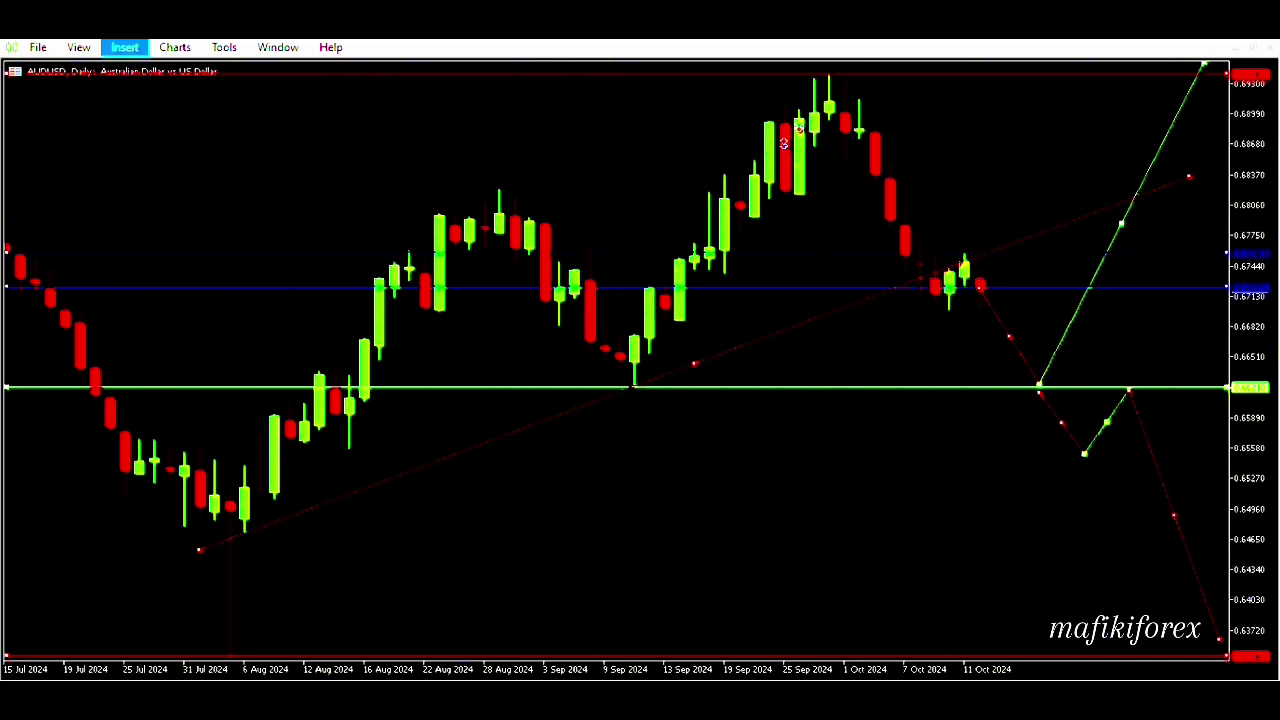
left_click(297, 80)
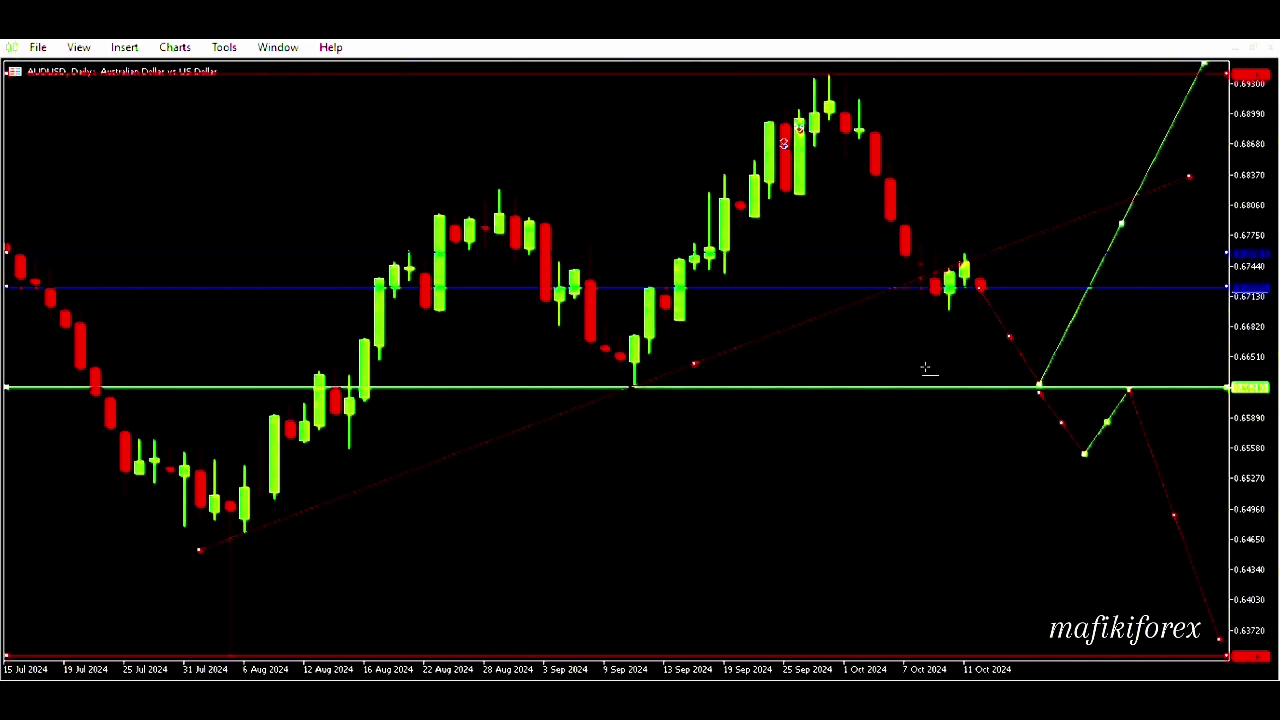
left_click(952, 304)
Step: Review past daily price action around the blue and green levels and the start of the rising trendline
scroll(580, 484, "up", 10)
scroll(849, 488, "up", 5)
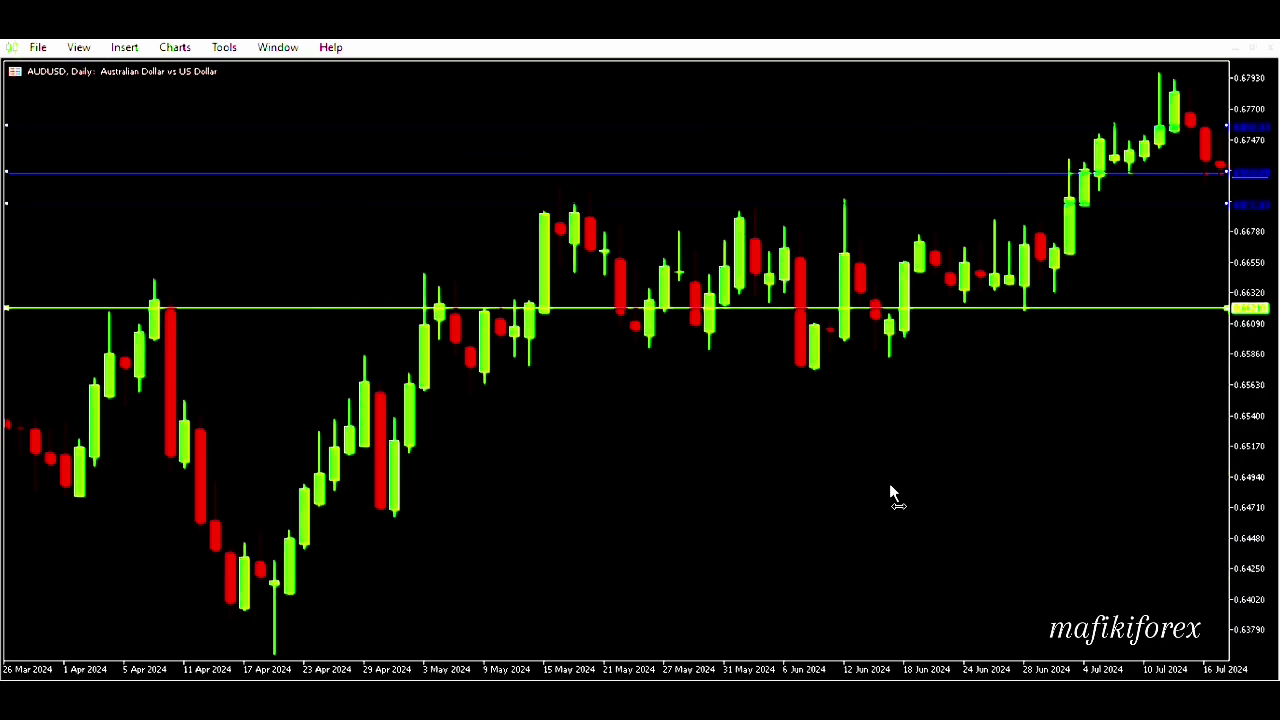
scroll(859, 486, "down", 5)
scroll(913, 483, "up", 8)
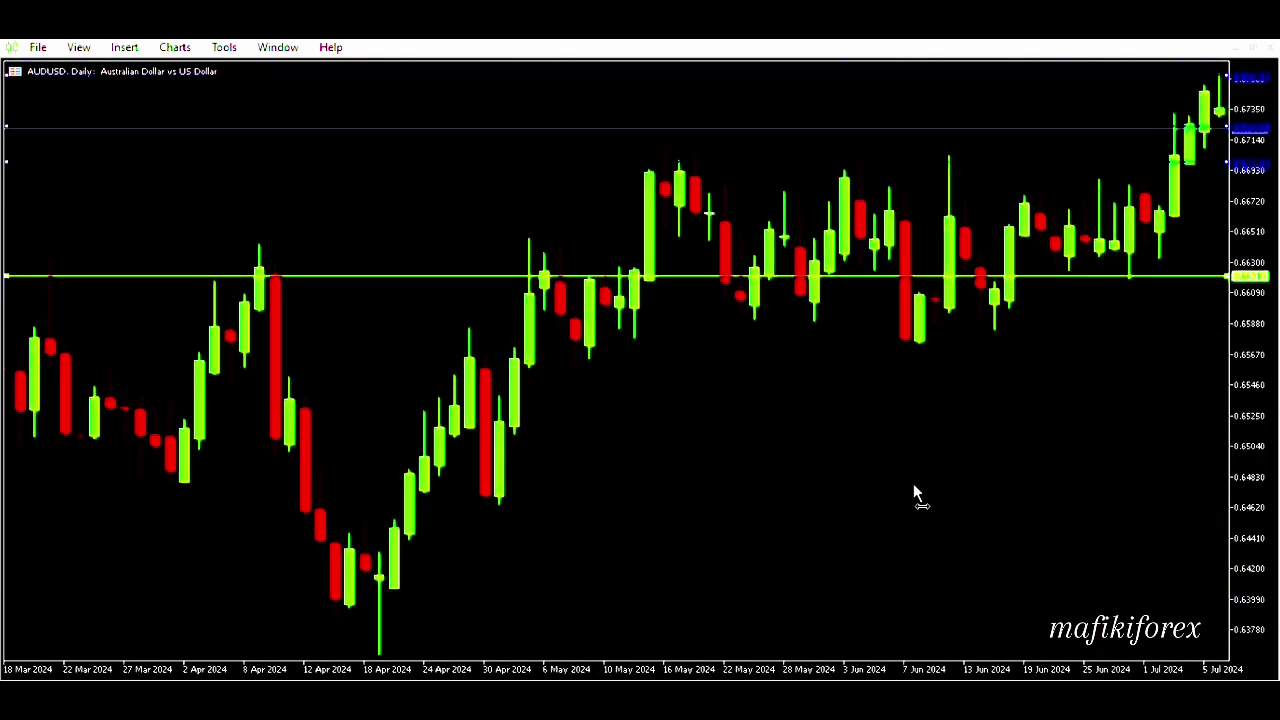
scroll(913, 483, "up", 10)
left_click_drag(859, 462, 60, 520)
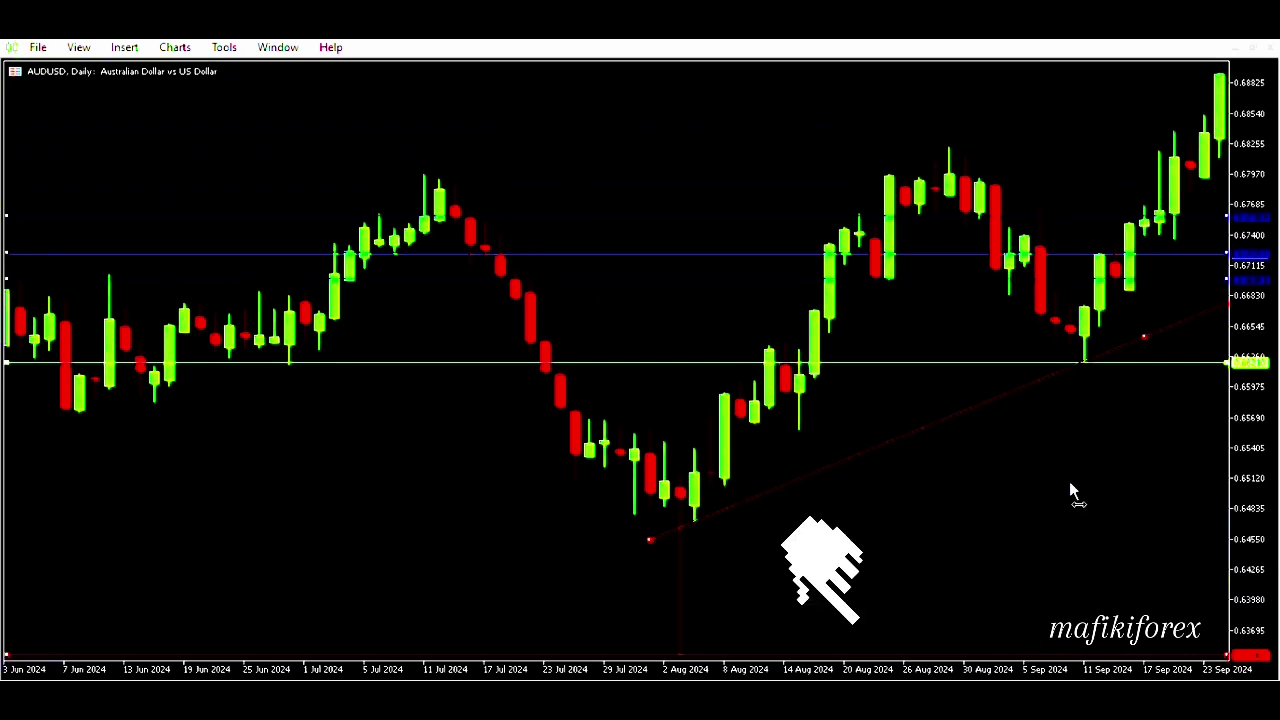
left_click_drag(1069, 481, 740, 541)
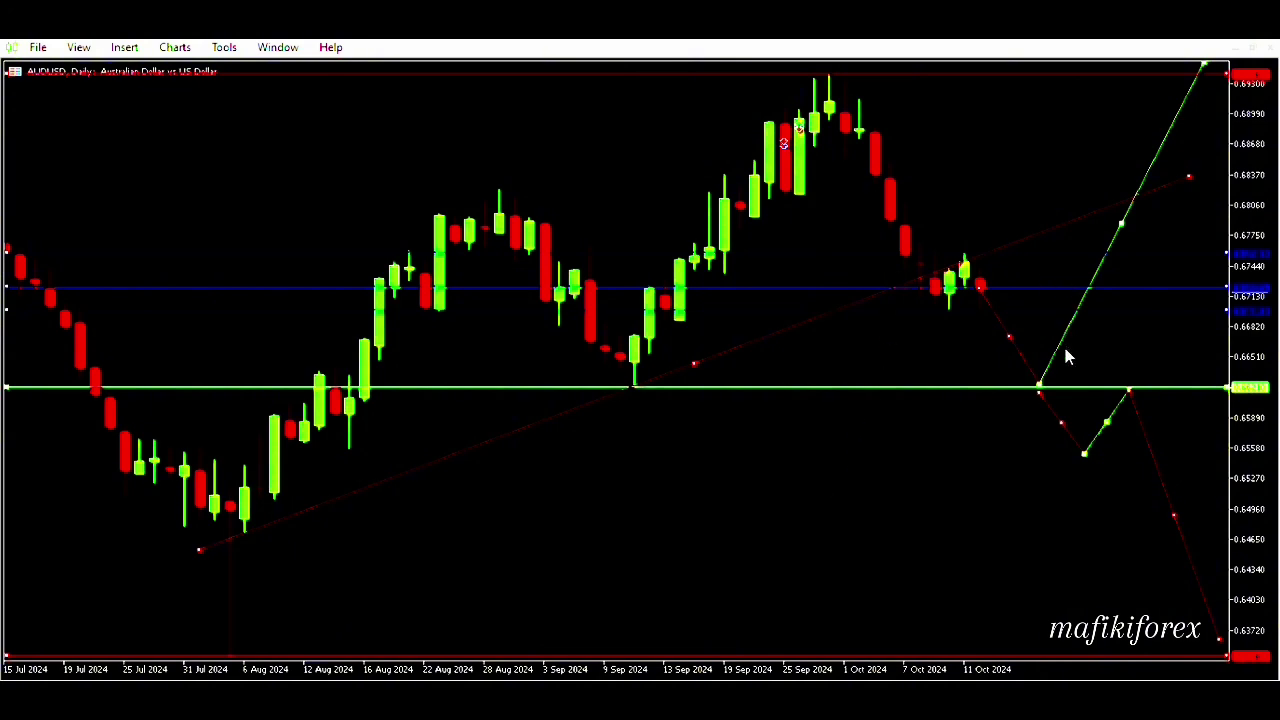
Step: Switch to the AUDUSD H4 chart and bring the latest candles into view
key("ctrl+Tab")
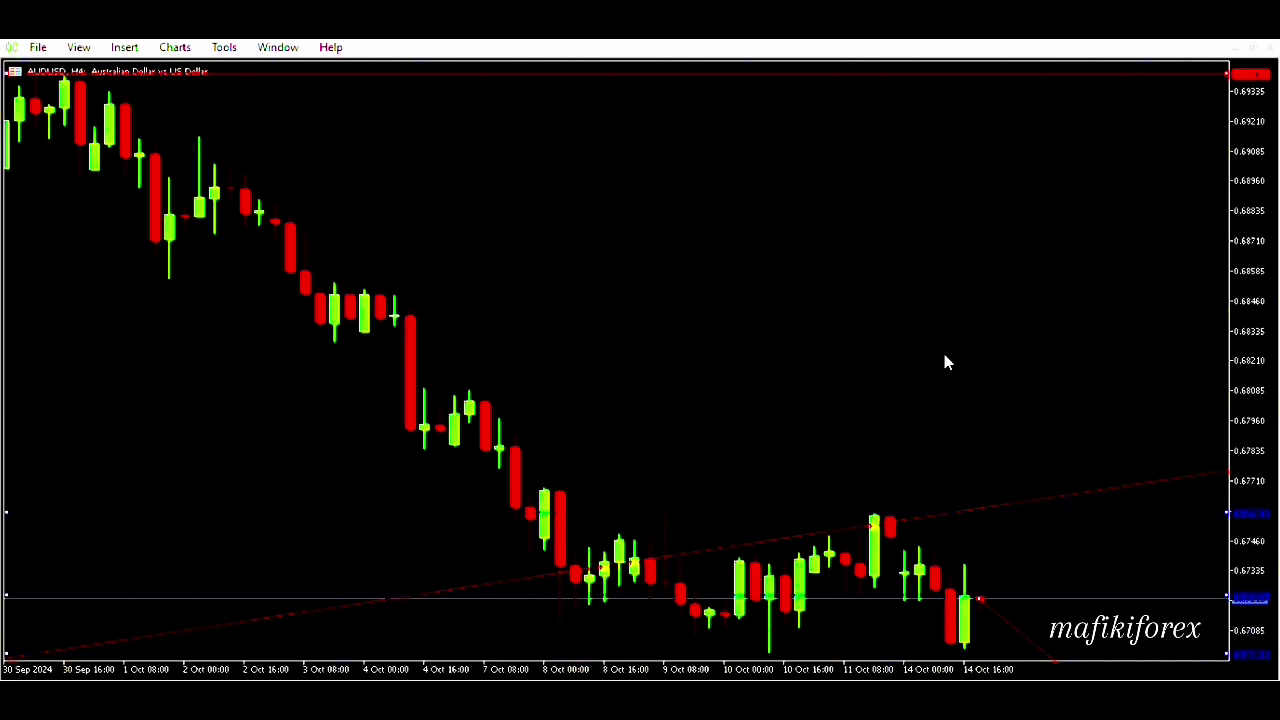
scroll(600, 254, "up", 2)
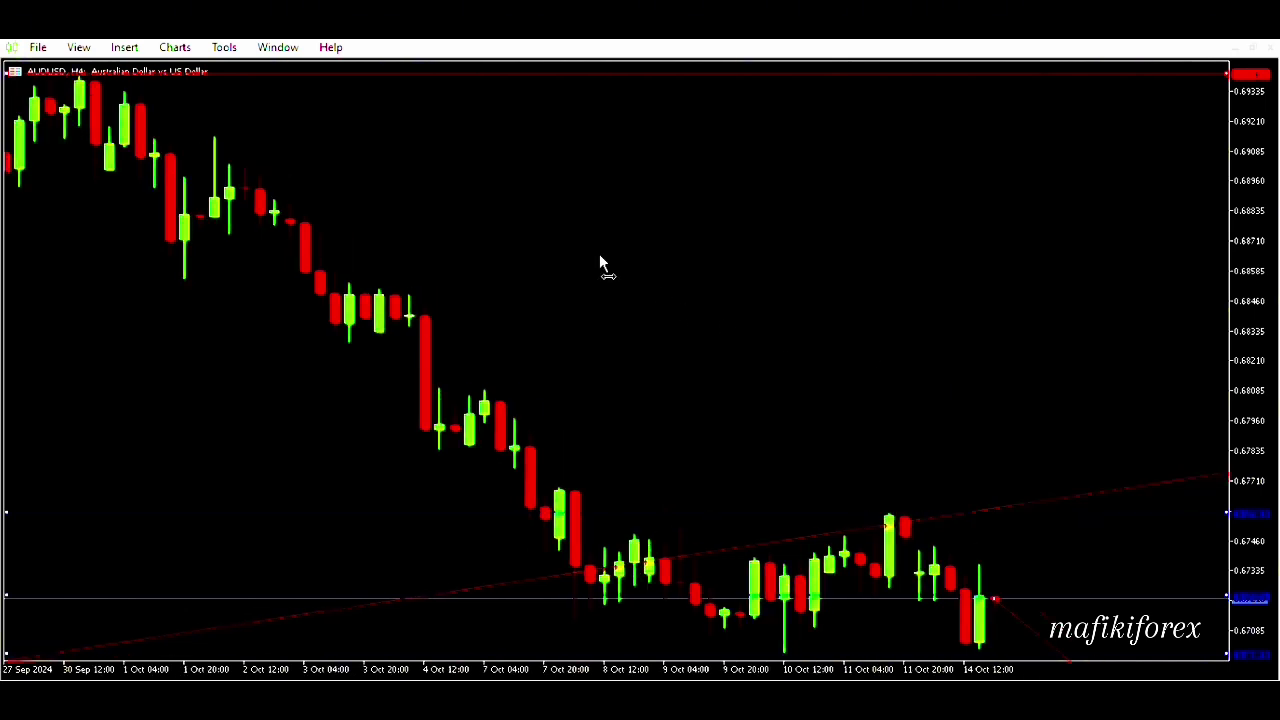
left_click_drag(599, 254, 559, 242)
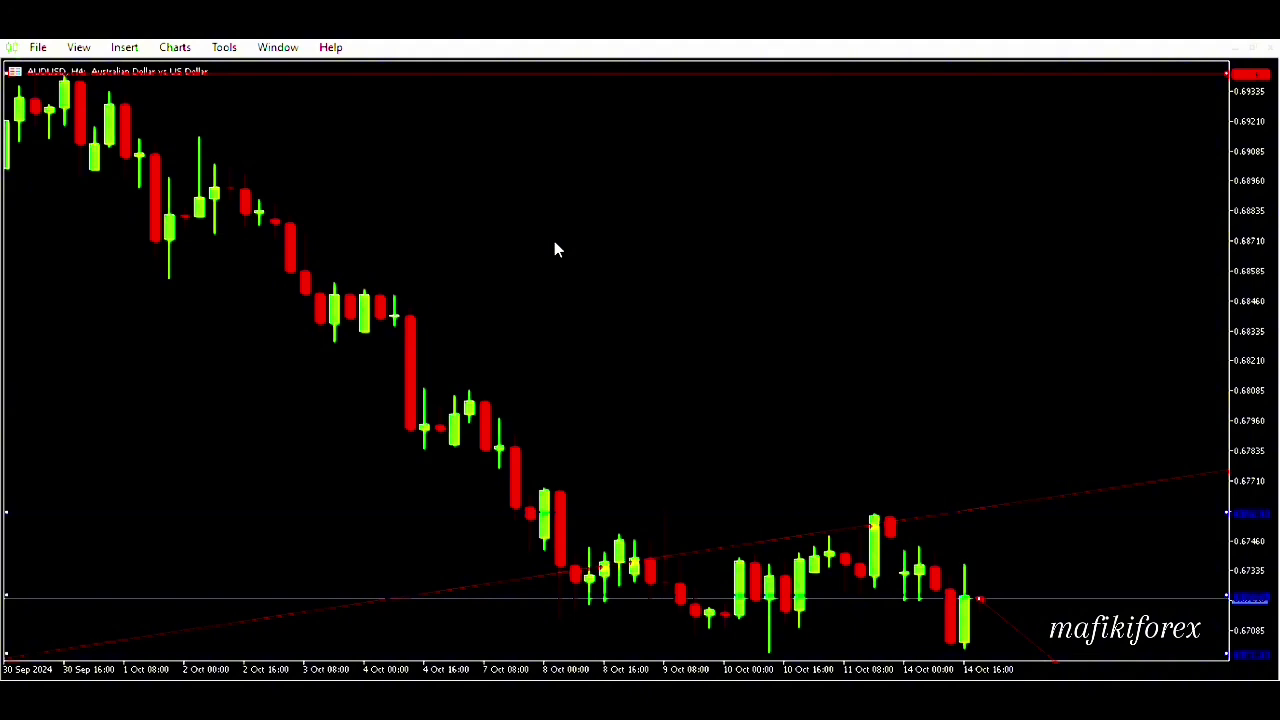
Step: Draw a green falling trendline from the 30 September high near 0.694 down to about 0.6696 on 14 October
key("alt")
key("Right")
key("Right")
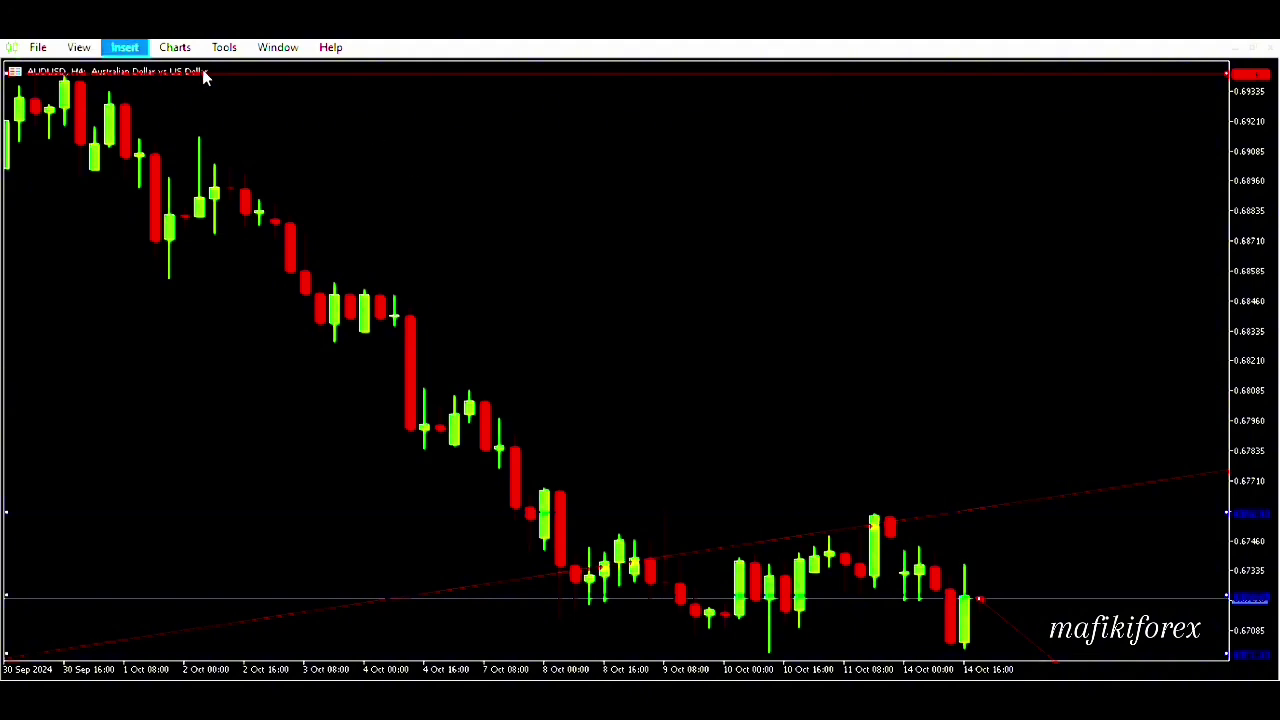
left_click(112, 70)
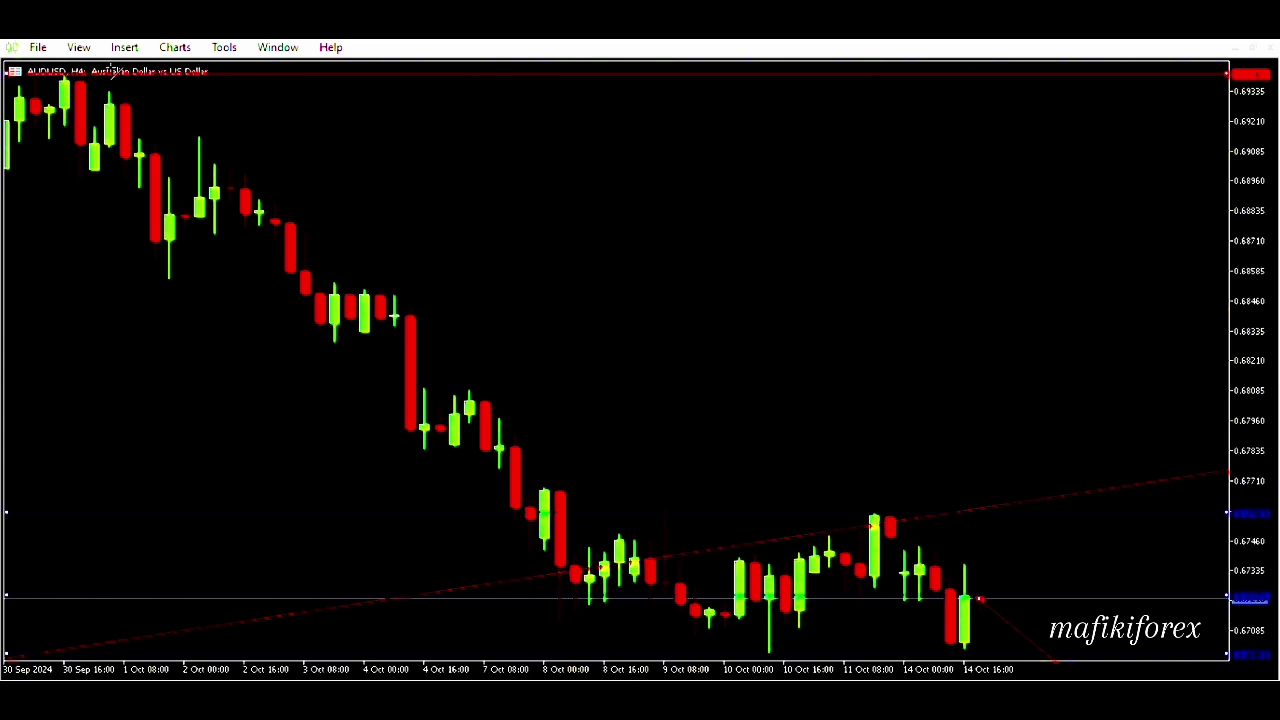
left_click_drag(93, 76, 994, 664)
left_click_drag(541, 348, 457, 320)
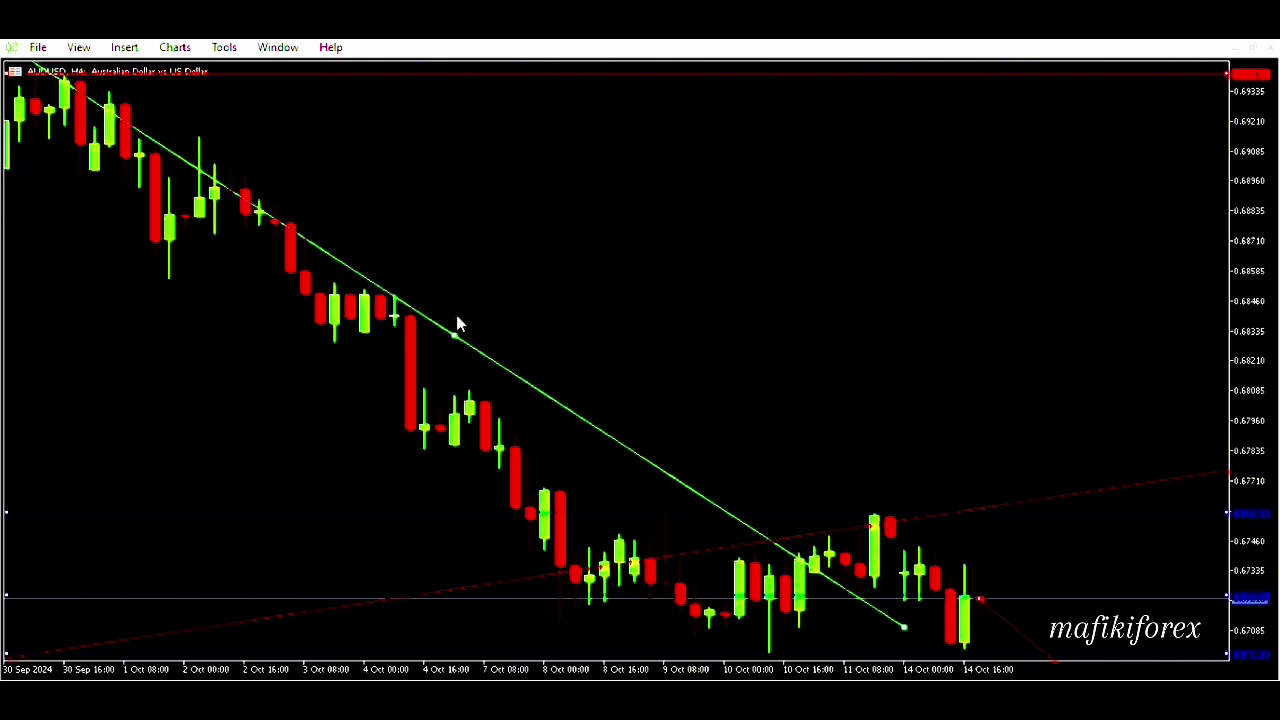
left_click_drag(455, 322, 531, 354)
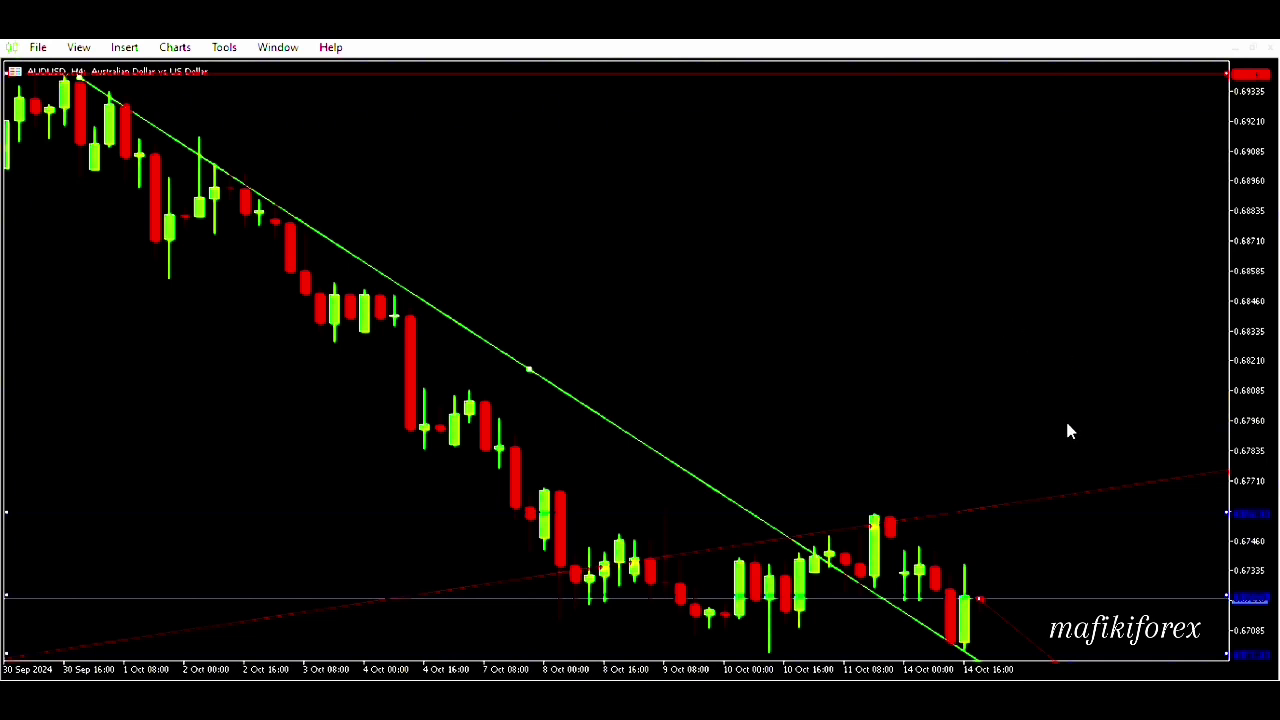
scroll(1067, 431, "up", 3)
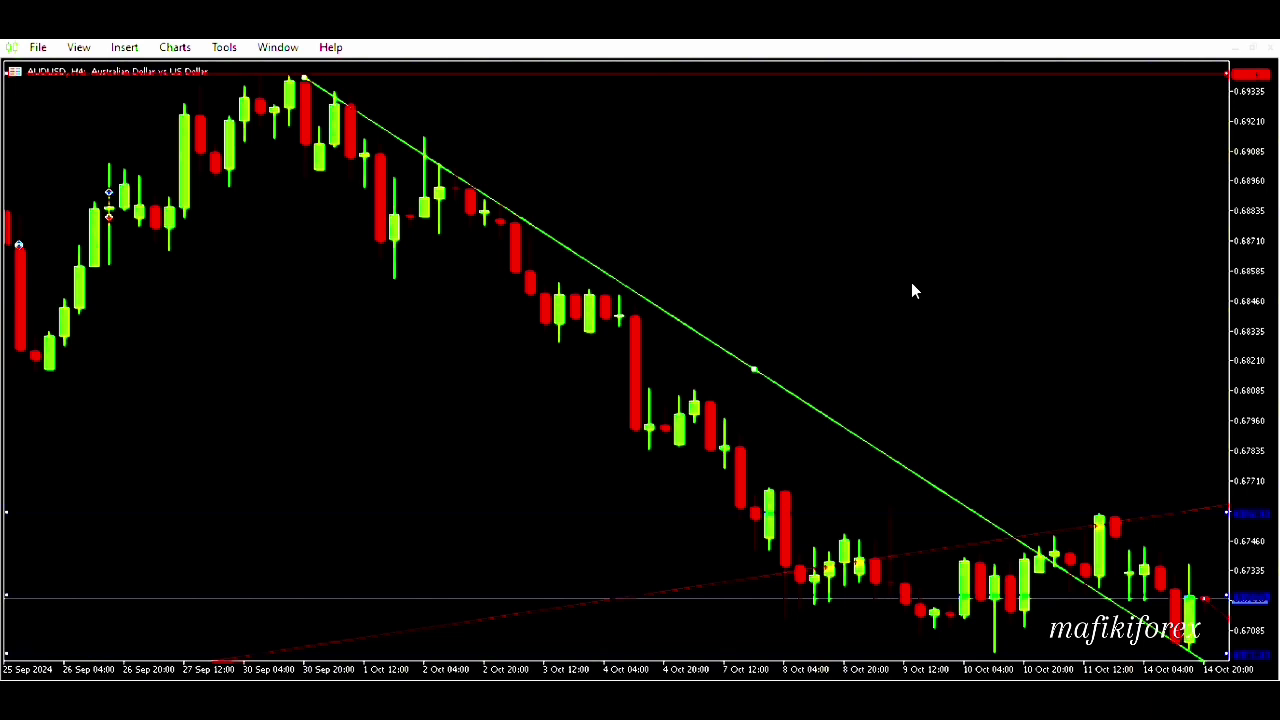
scroll(988, 422, "down", 3)
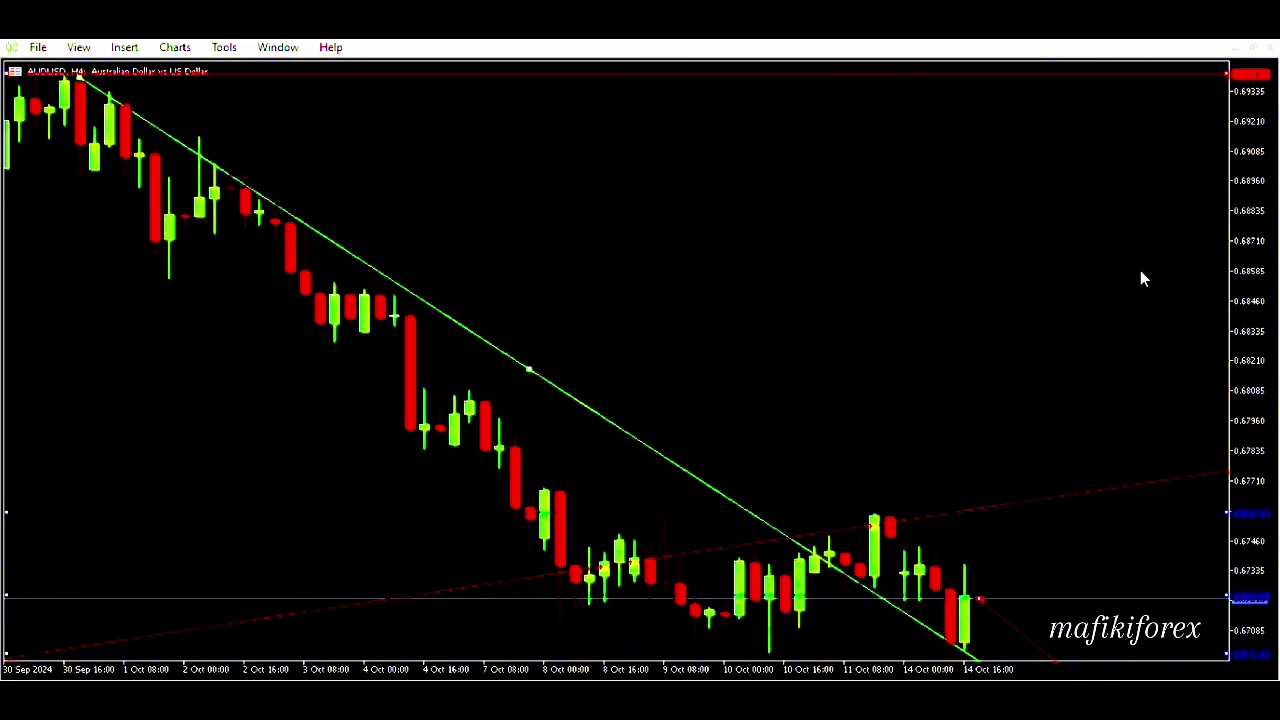
Step: Switch to the M15 chart and draw a green support rectangle from about 0.6717 to 0.67065, starting just before the sharp 14 October rally
key("h")
key("1")
key("Return")
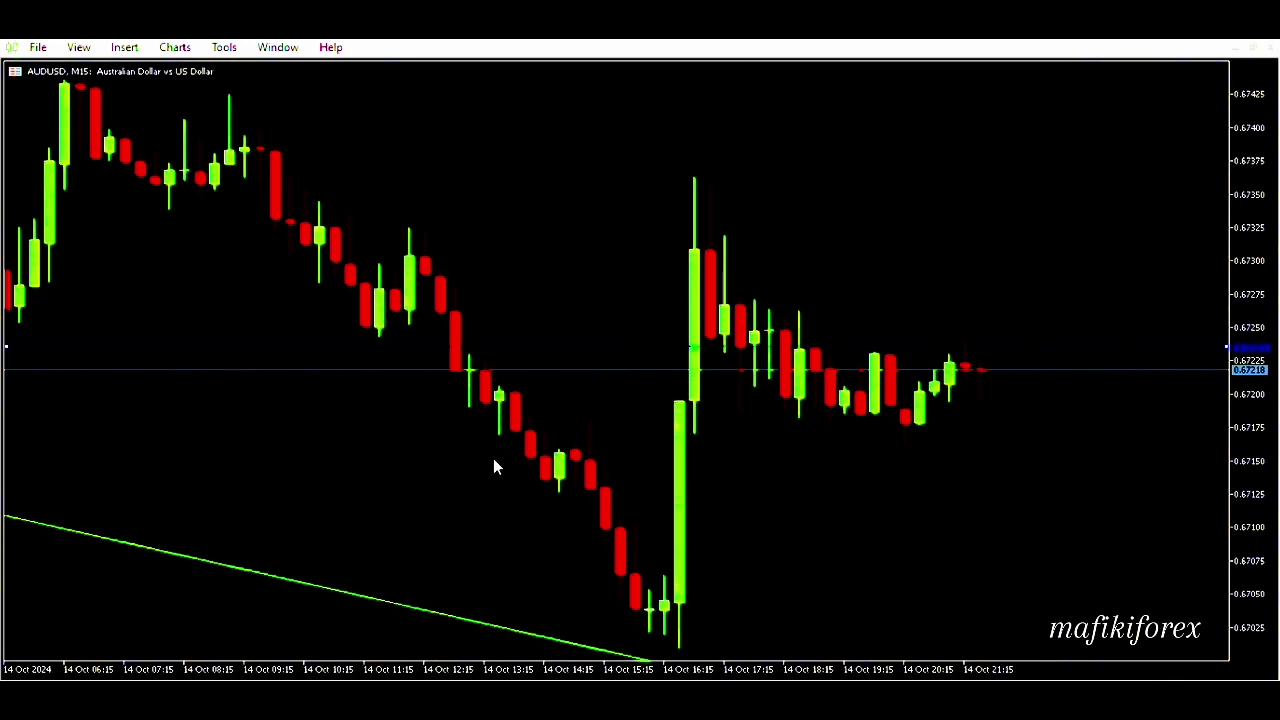
left_click(124, 47)
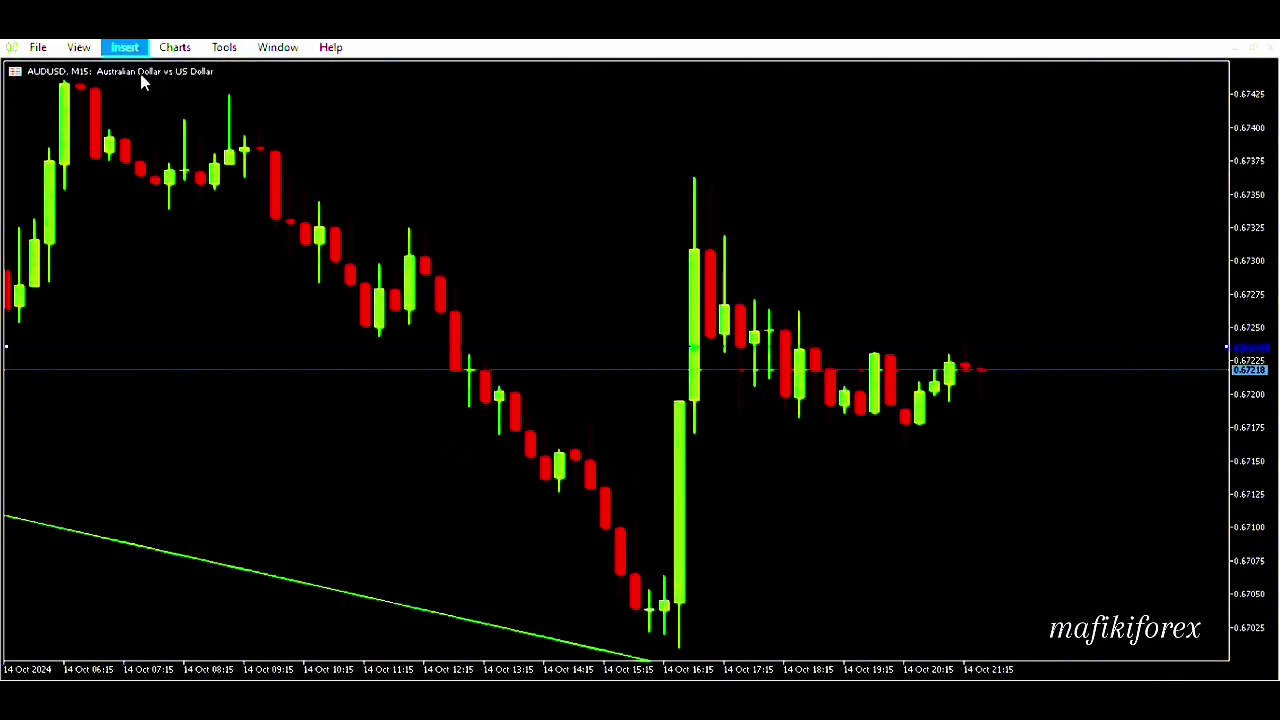
left_click(307, 122)
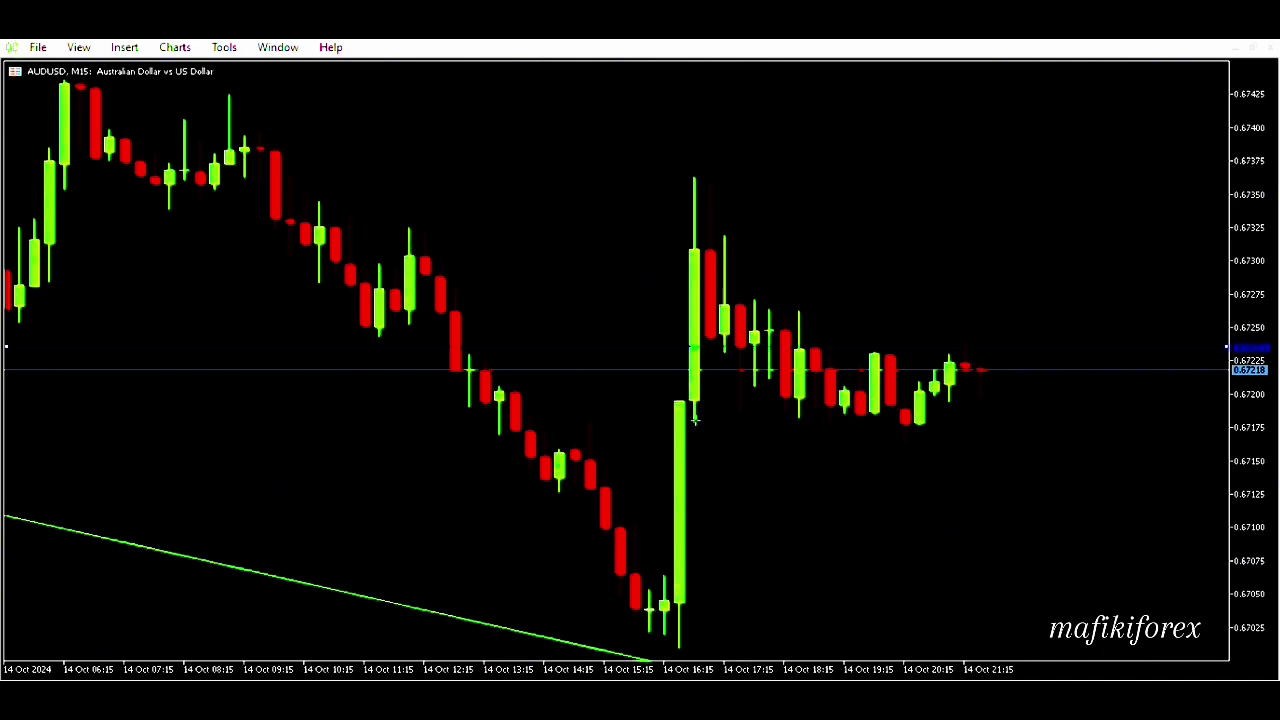
mouse_move(690, 434)
left_mouse_down()
mouse_move(702, 557)
mouse_move(750, 574)
mouse_move(1276, 568)
left_mouse_up()
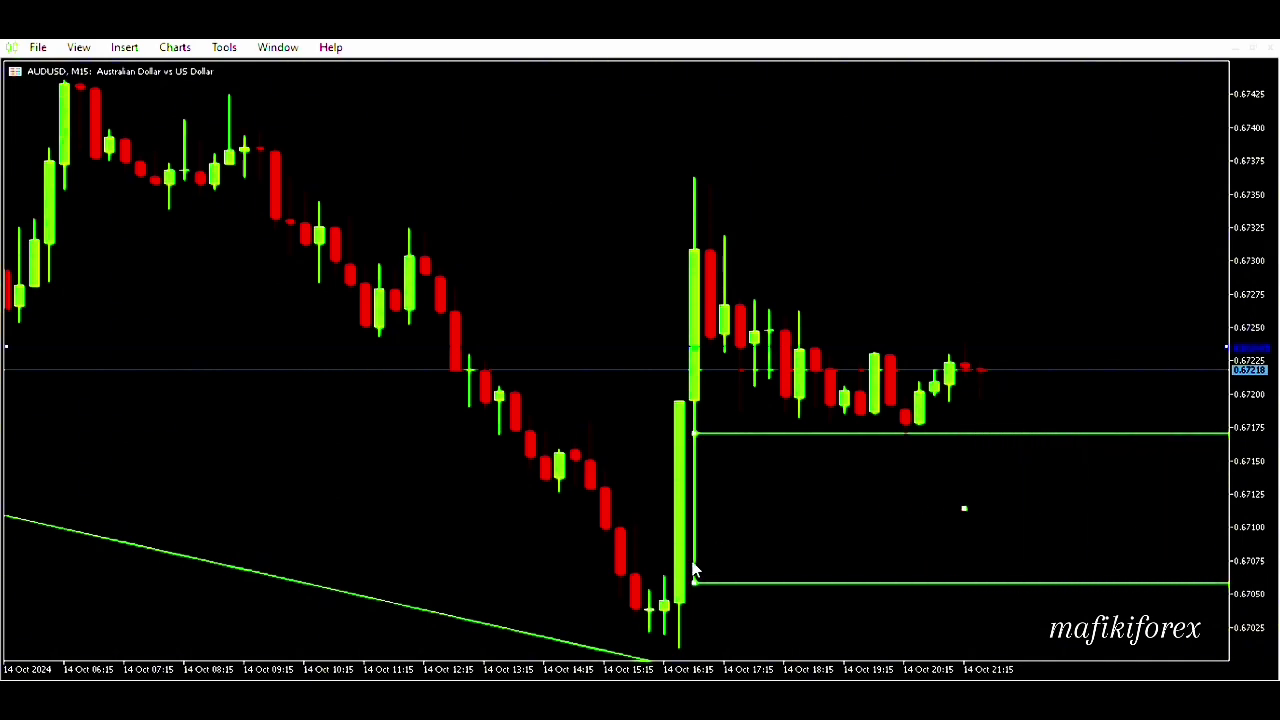
left_click_drag(693, 570, 650, 566)
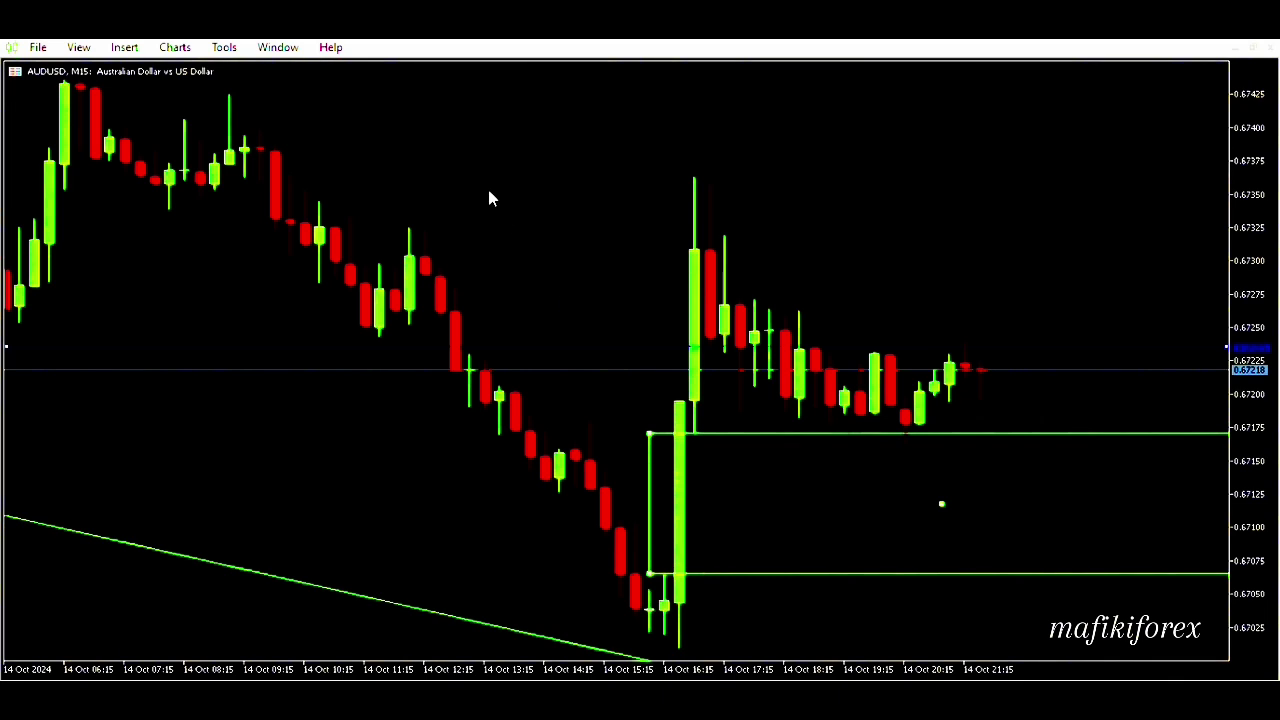
Step: Draw a projected M15 path: a red drop from about 0.672 to 0.6707 and a green dashed rise to about 0.6745
left_click(124, 47)
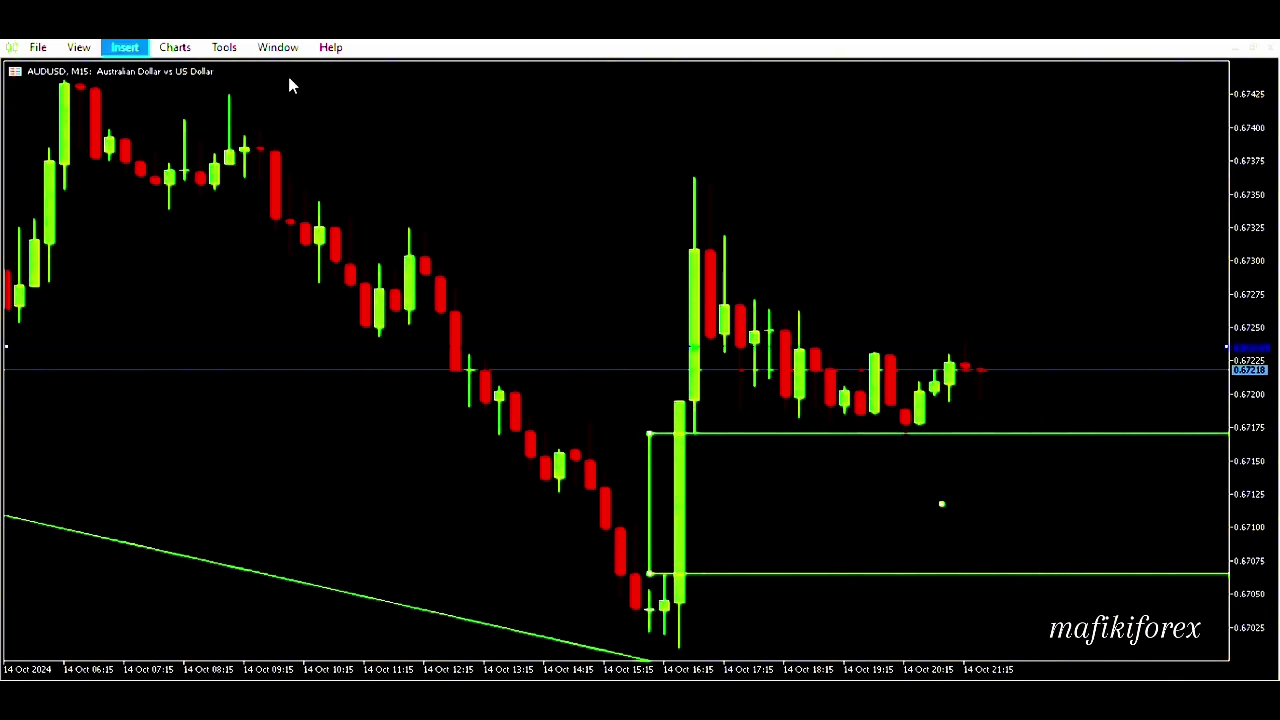
left_click(278, 141)
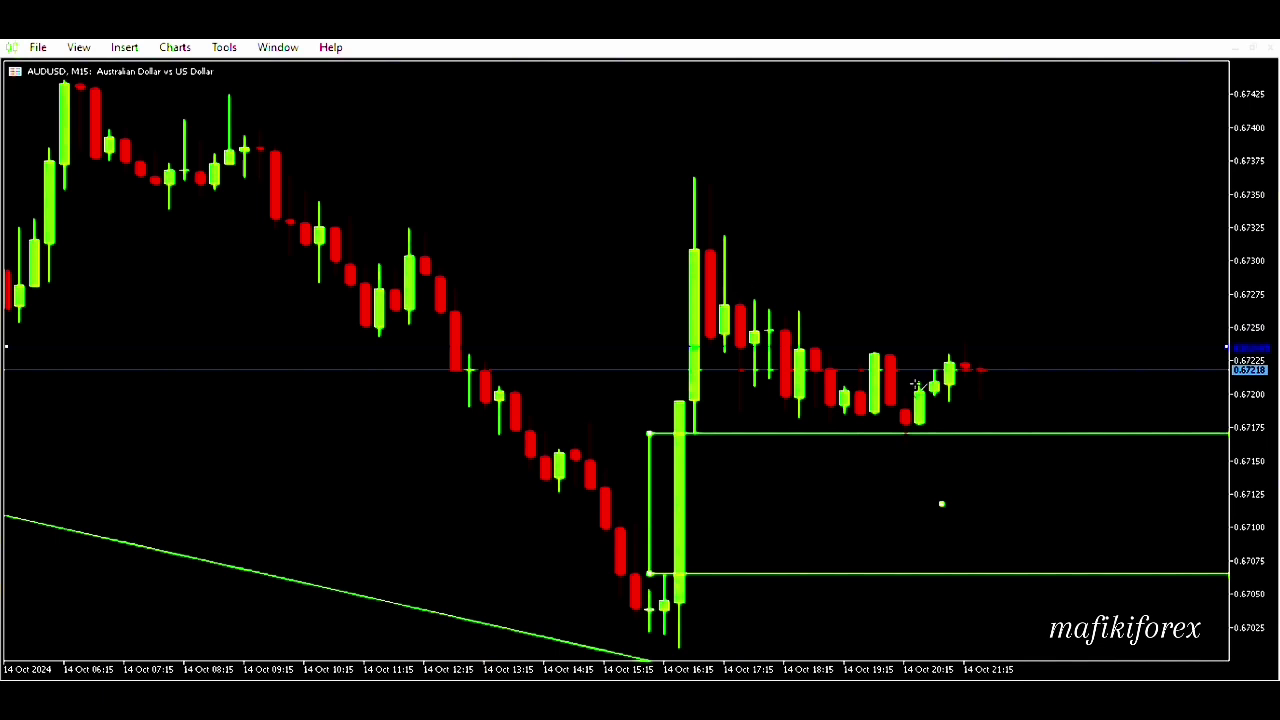
left_click_drag(975, 388, 1071, 557)
left_click(125, 48)
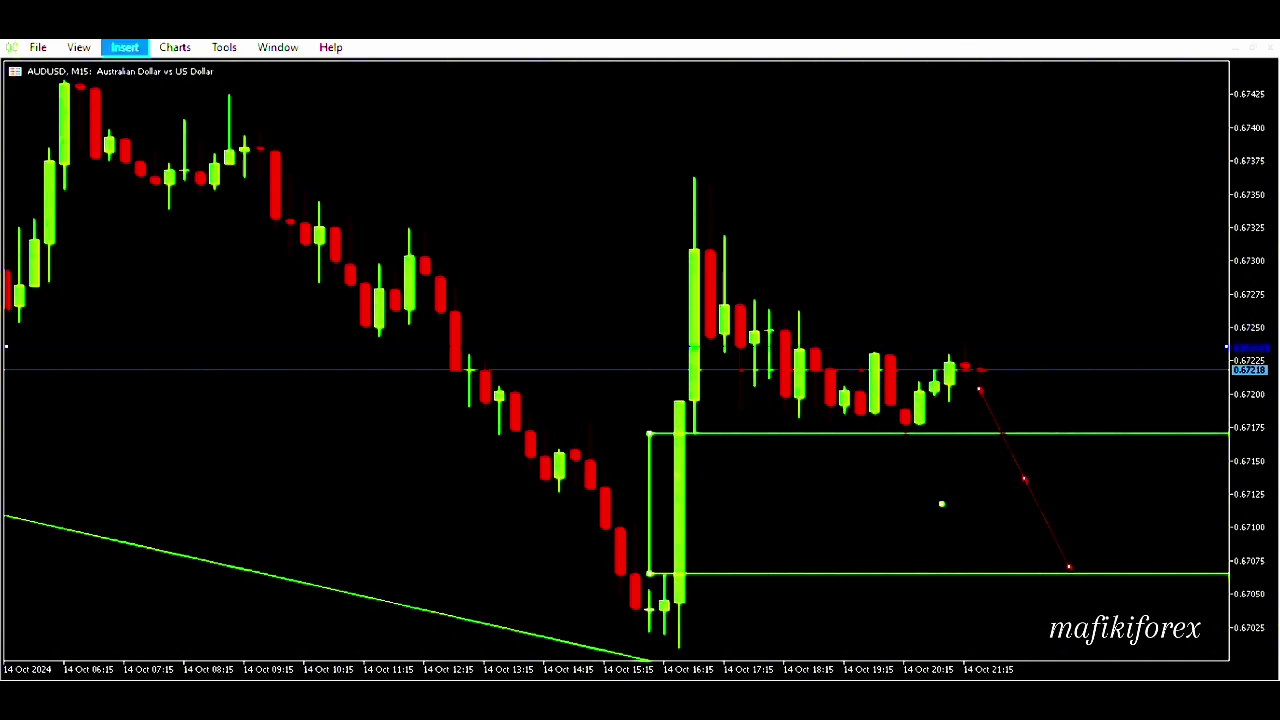
left_click(276, 133)
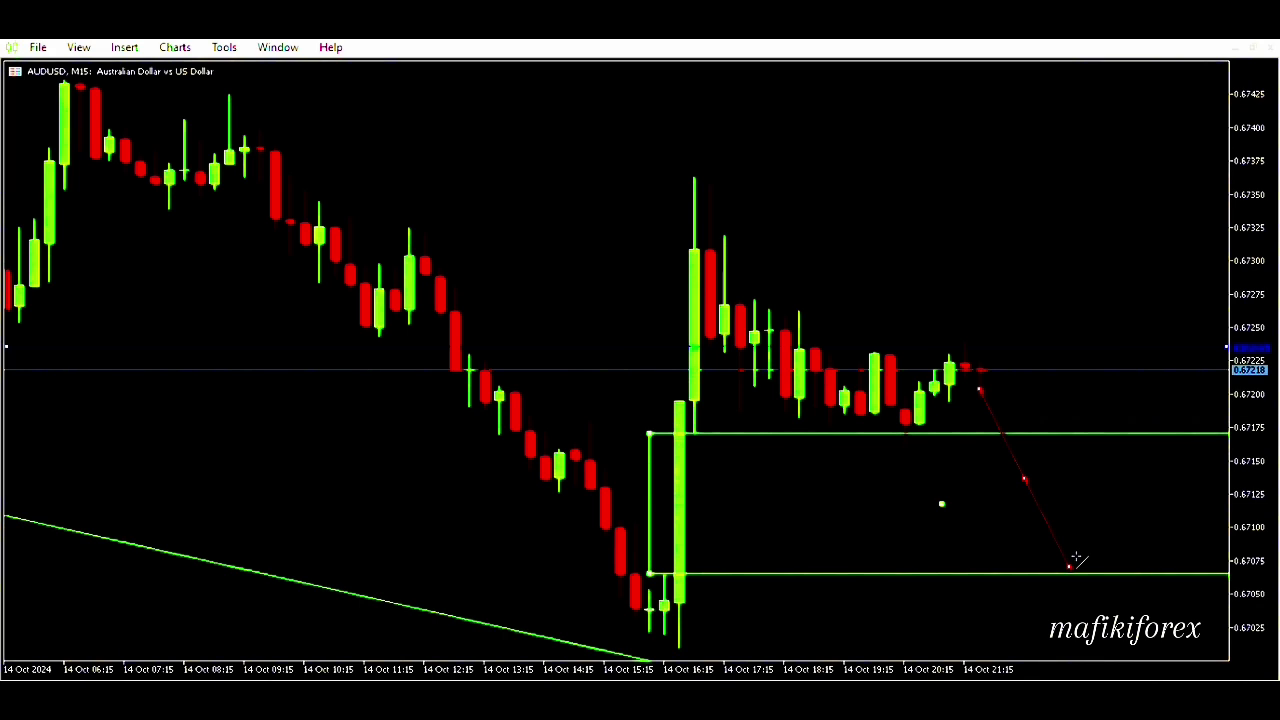
left_click_drag(1074, 554, 1128, 53)
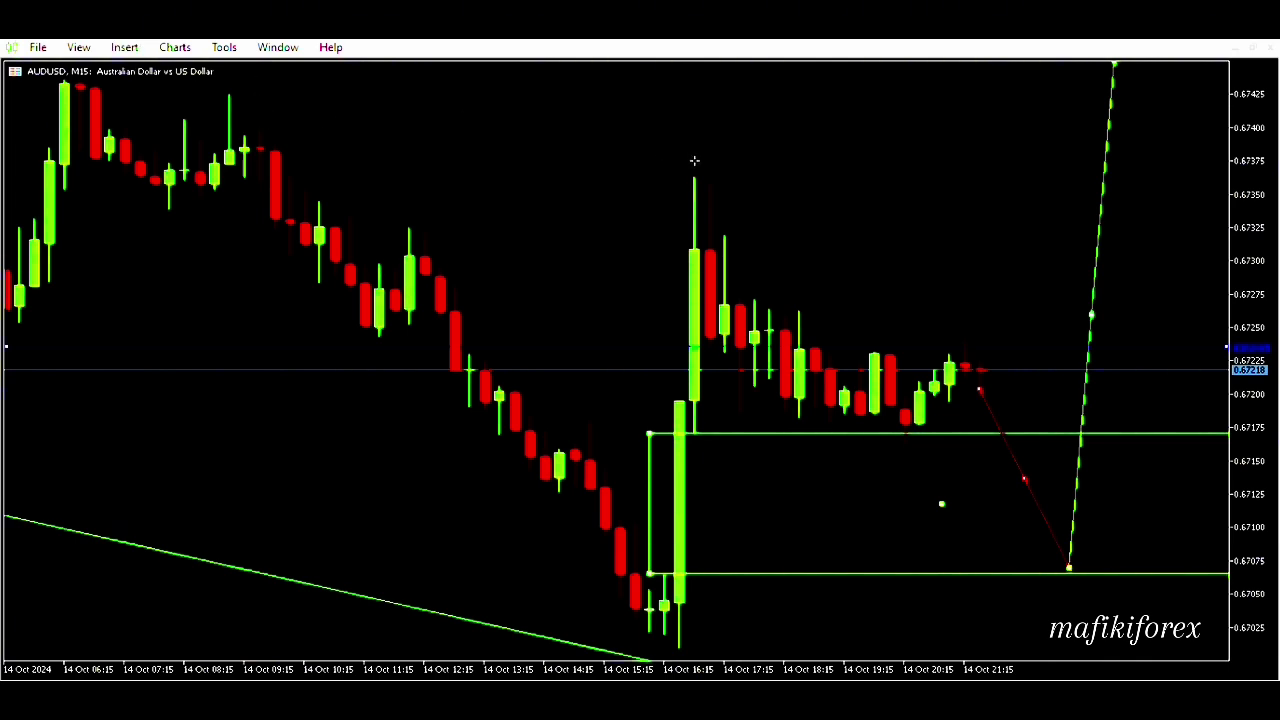
Step: Draw a green resistance rectangle between about 0.6736 and 0.6732, and extend both rectangles to the chart's edge on the H1 timeframe
left_click_drag(694, 160, 1160, 222)
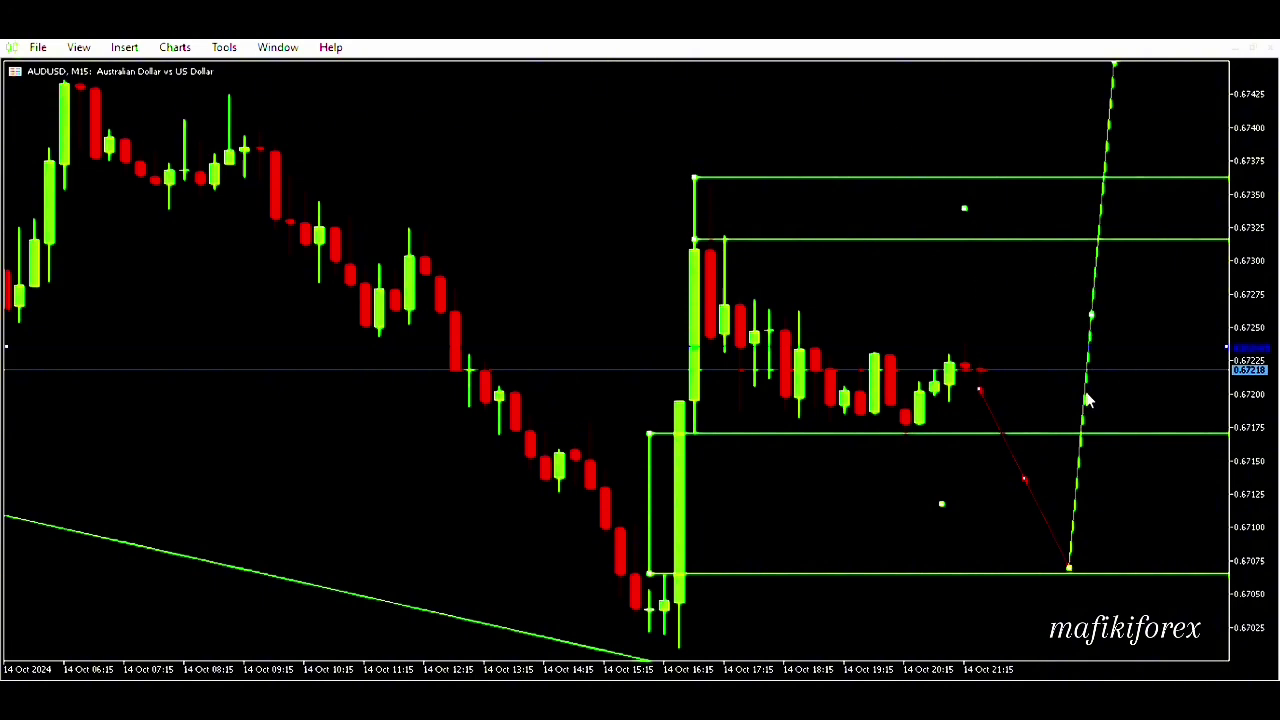
key("Return")
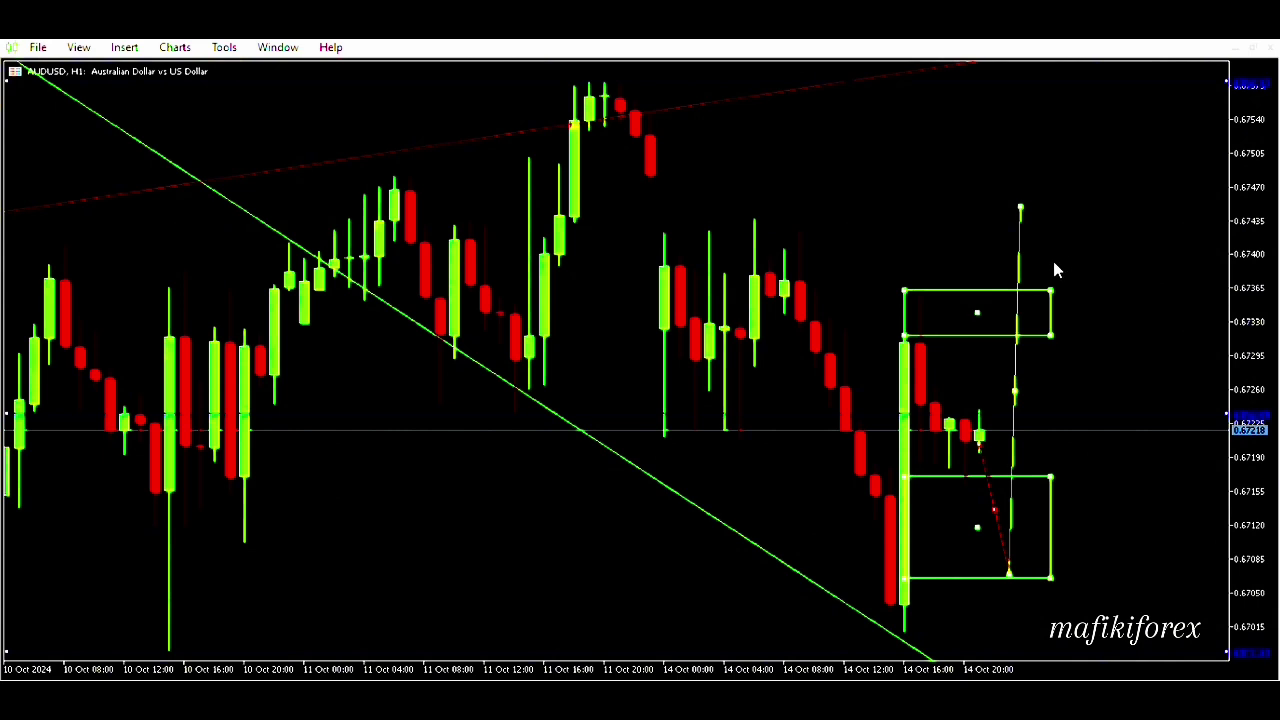
left_click_drag(1051, 270, 1234, 290)
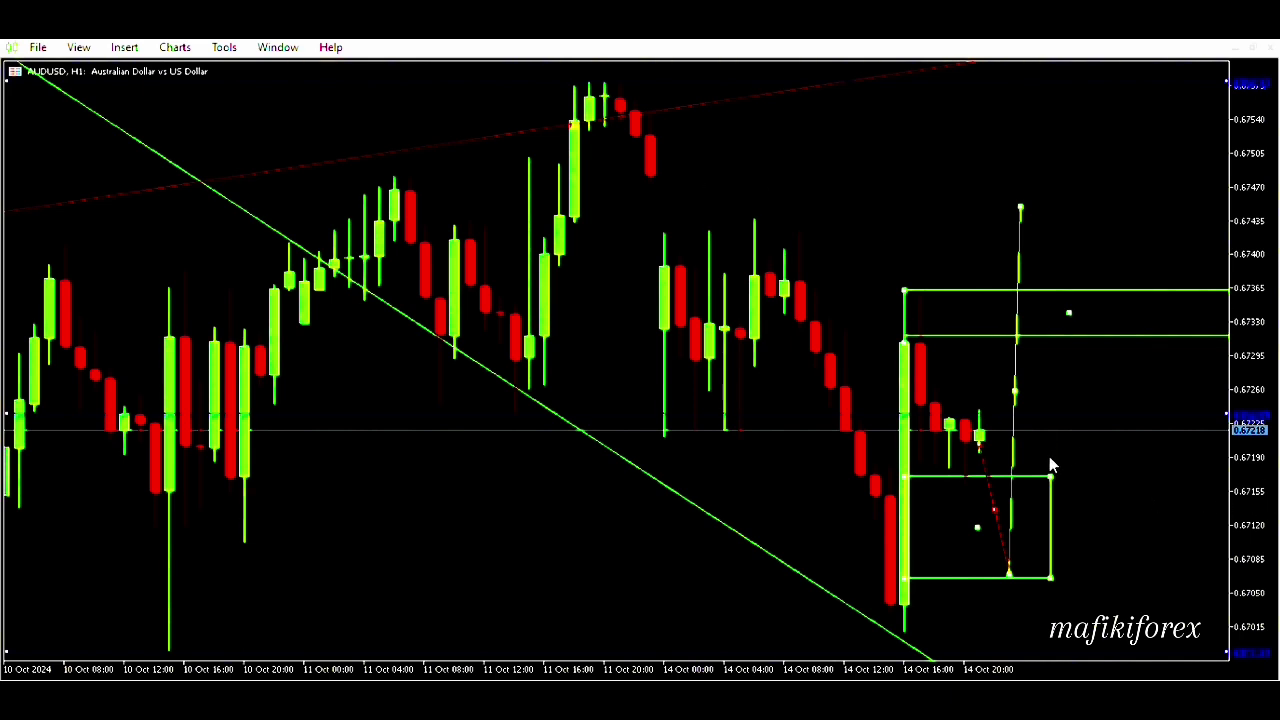
left_click_drag(1050, 462, 1278, 466)
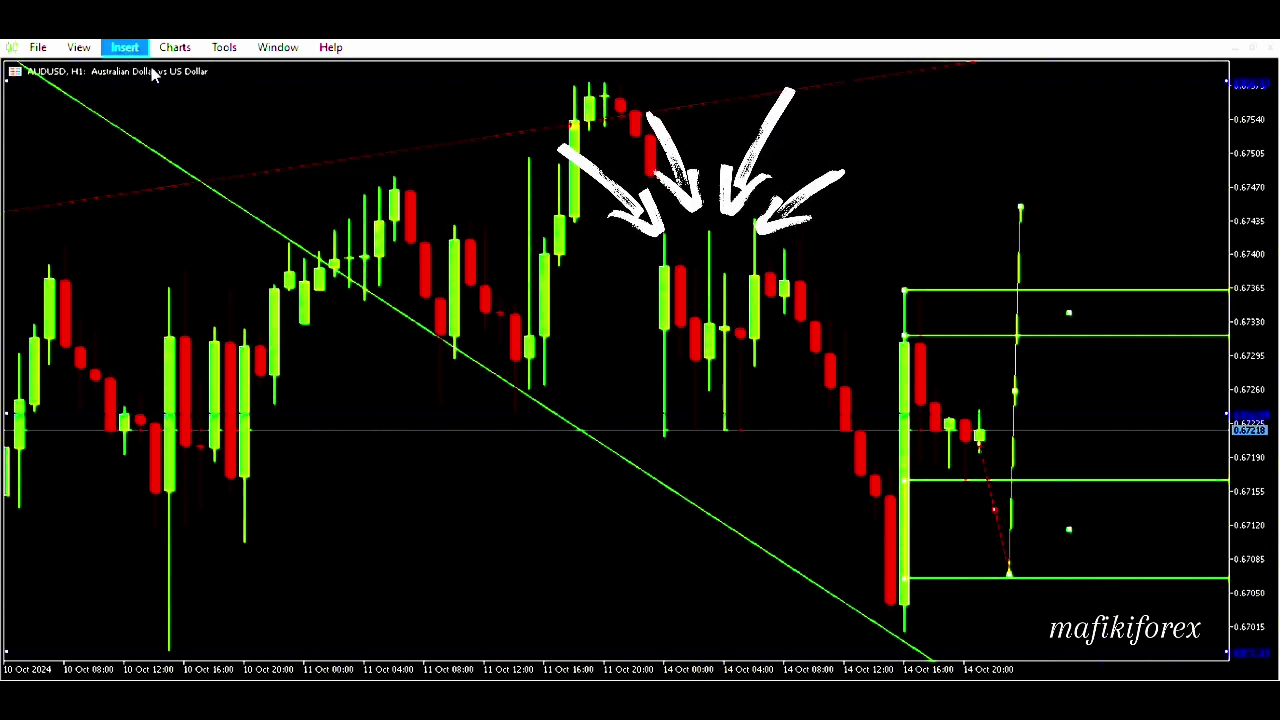
Step: Continue the bullish H1 path with a pullback from about 0.6745 to the resistance rectangle's upper edge and a rise to about 0.676
left_click_drag(1020, 208, 1101, 280)
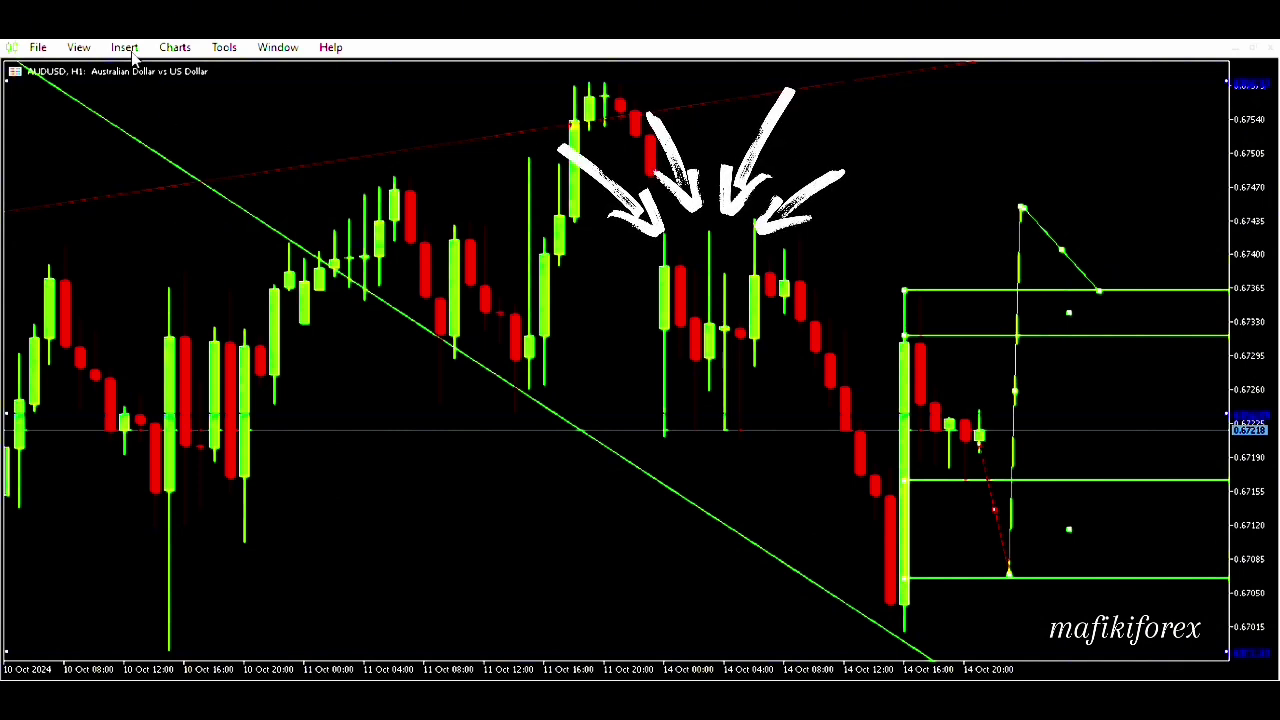
left_click_drag(1099, 290, 1100, 280)
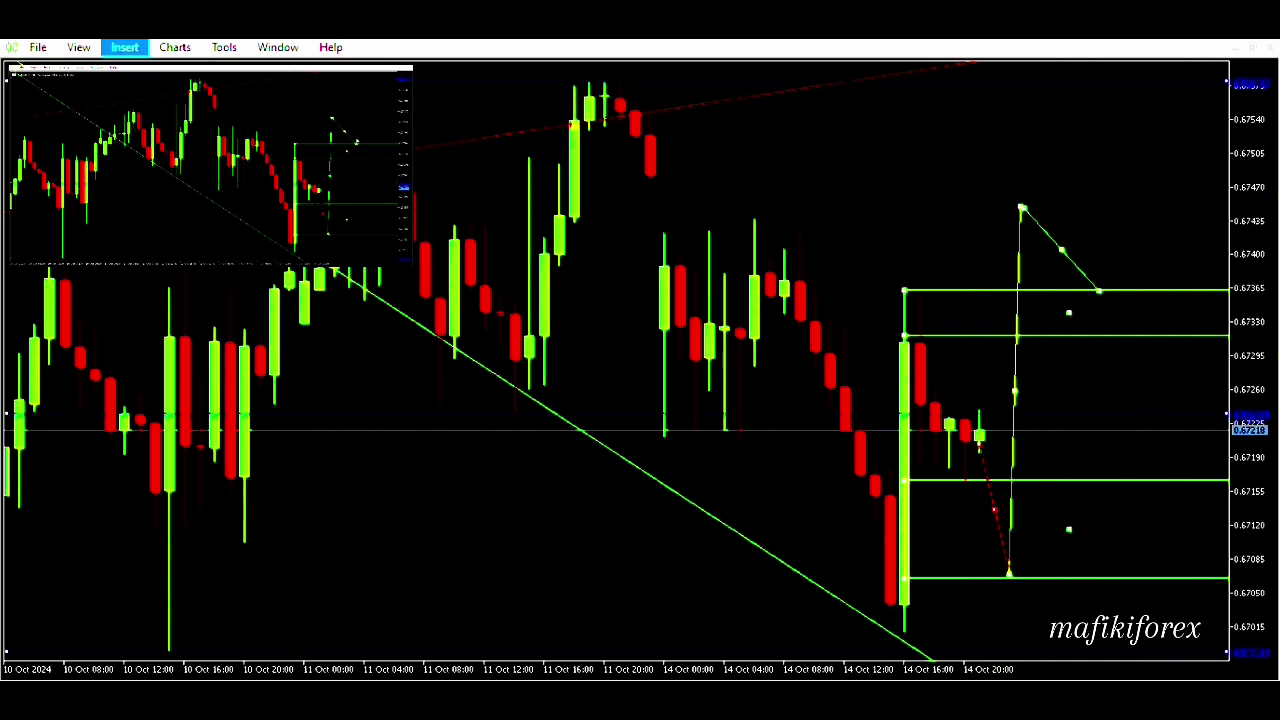
mouse_move(1100, 290)
left_mouse_down()
mouse_move(1086, 265)
mouse_move(1025, 275)
mouse_move(1101, 281)
left_mouse_up()
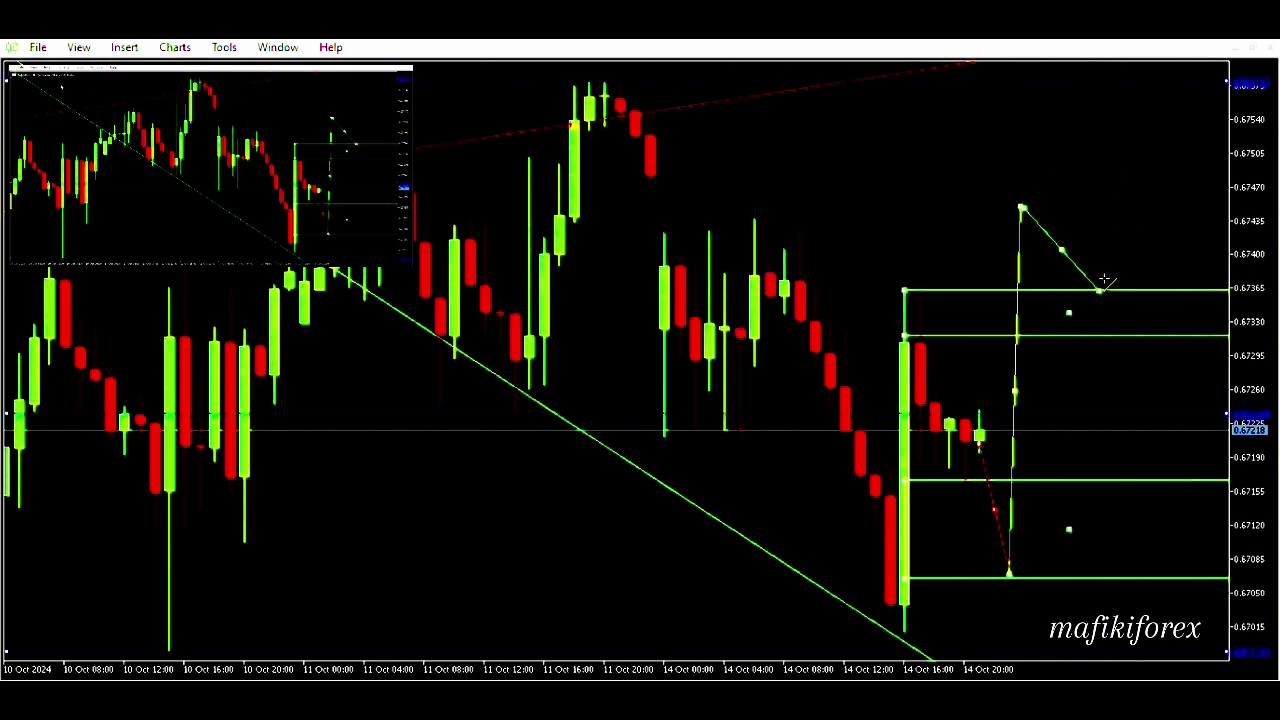
left_click_drag(1104, 280, 1156, 63)
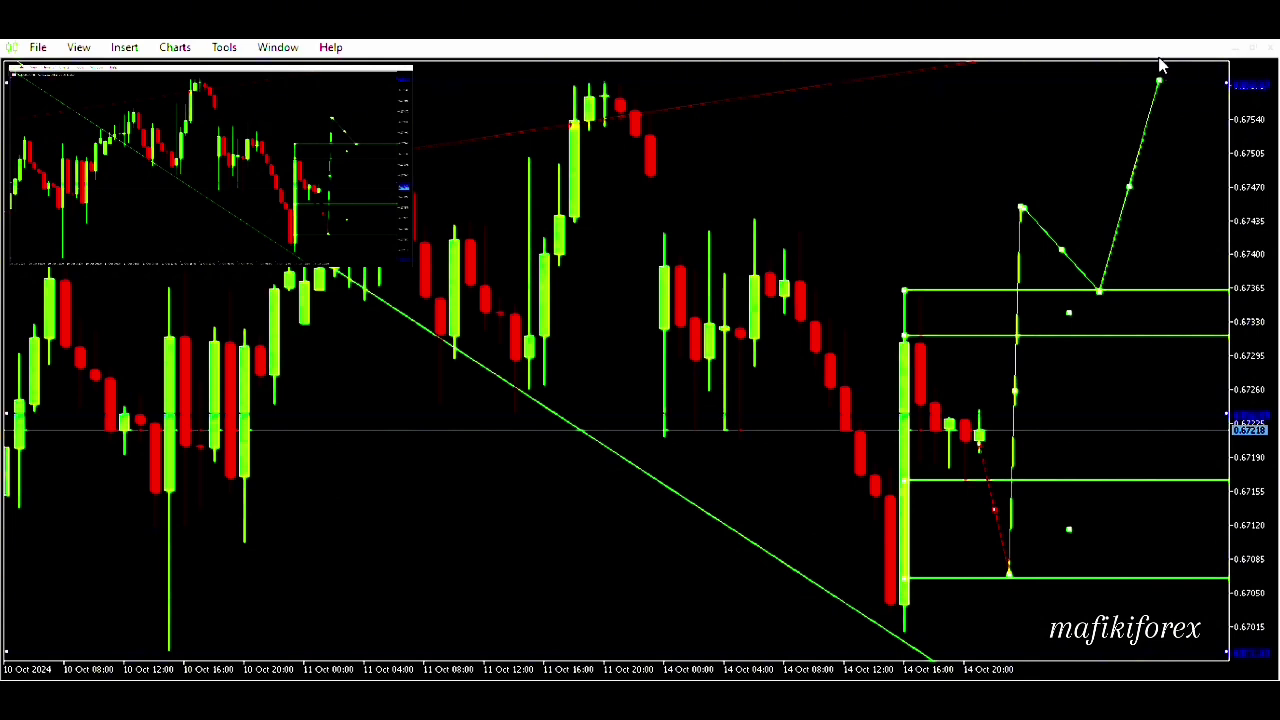
left_click_drag(1159, 61, 1162, 47)
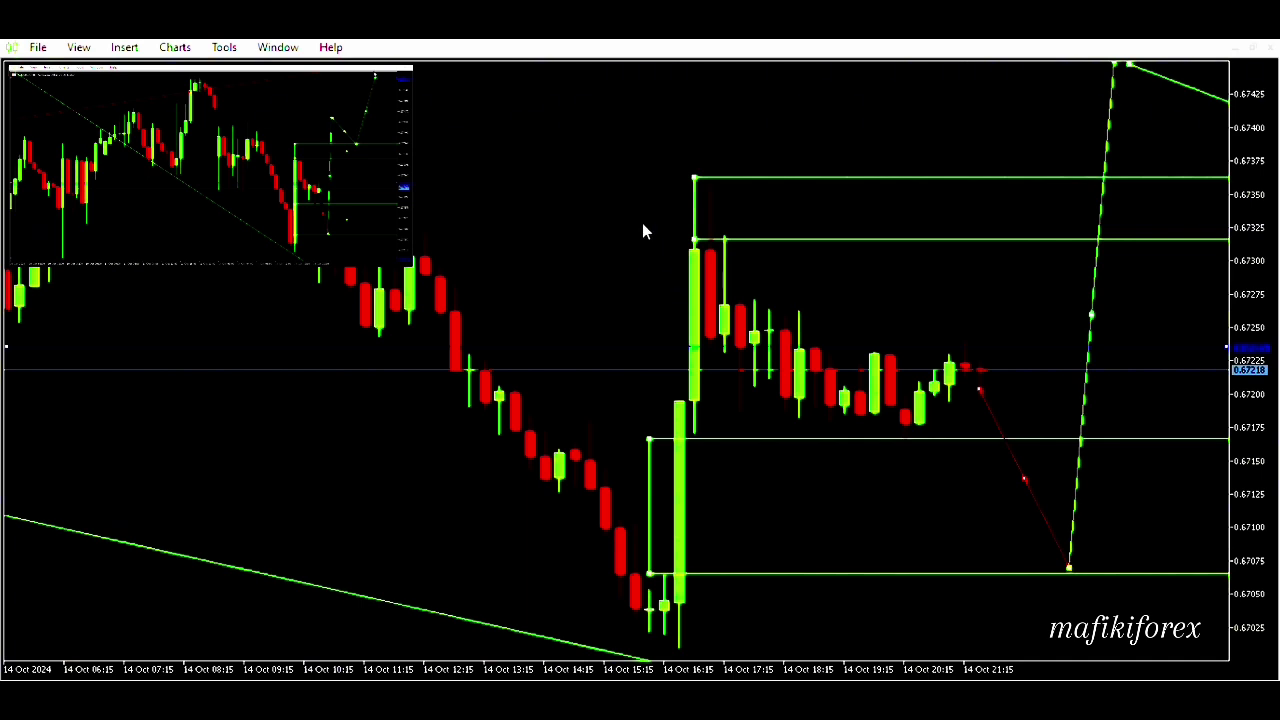
mouse_move(1121, 62)
left_mouse_down()
mouse_move(1128, 46)
mouse_move(1113, 44)
left_mouse_up()
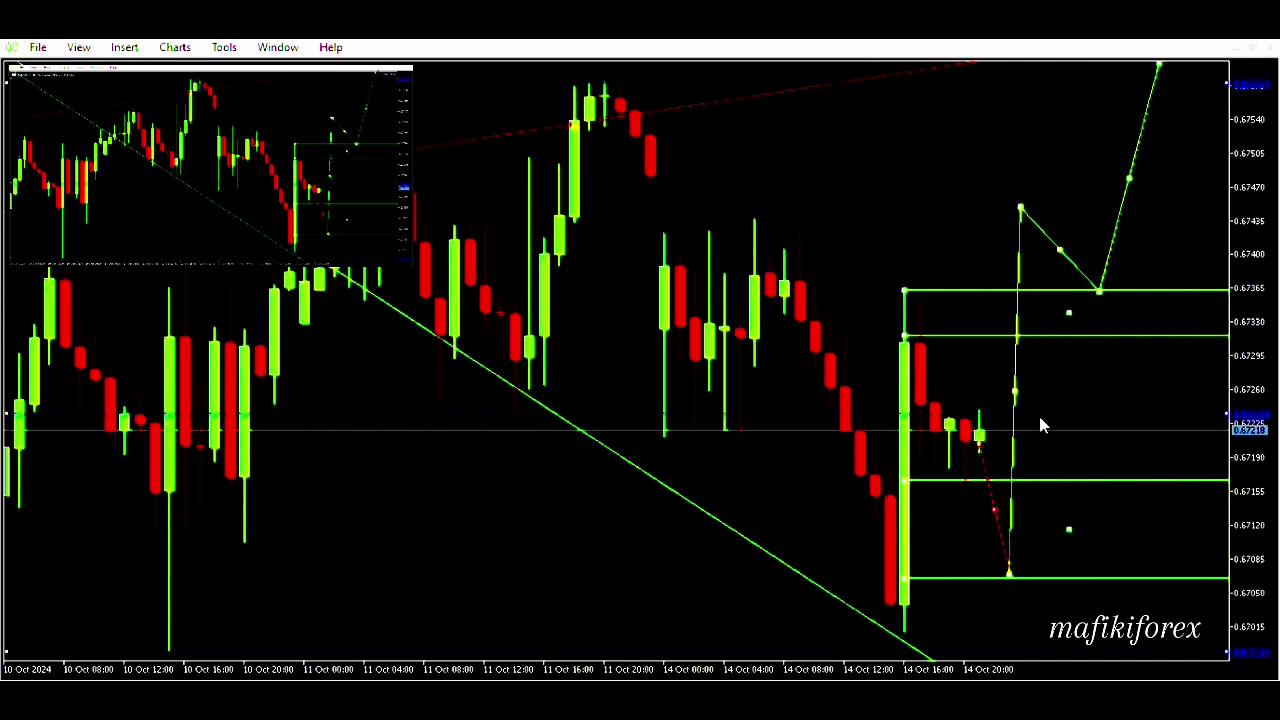
Step: Switch to the H4 chart and extend the path's final rising leg to about 0.6773, above the rising red trendline
type("H4")
key("Return")
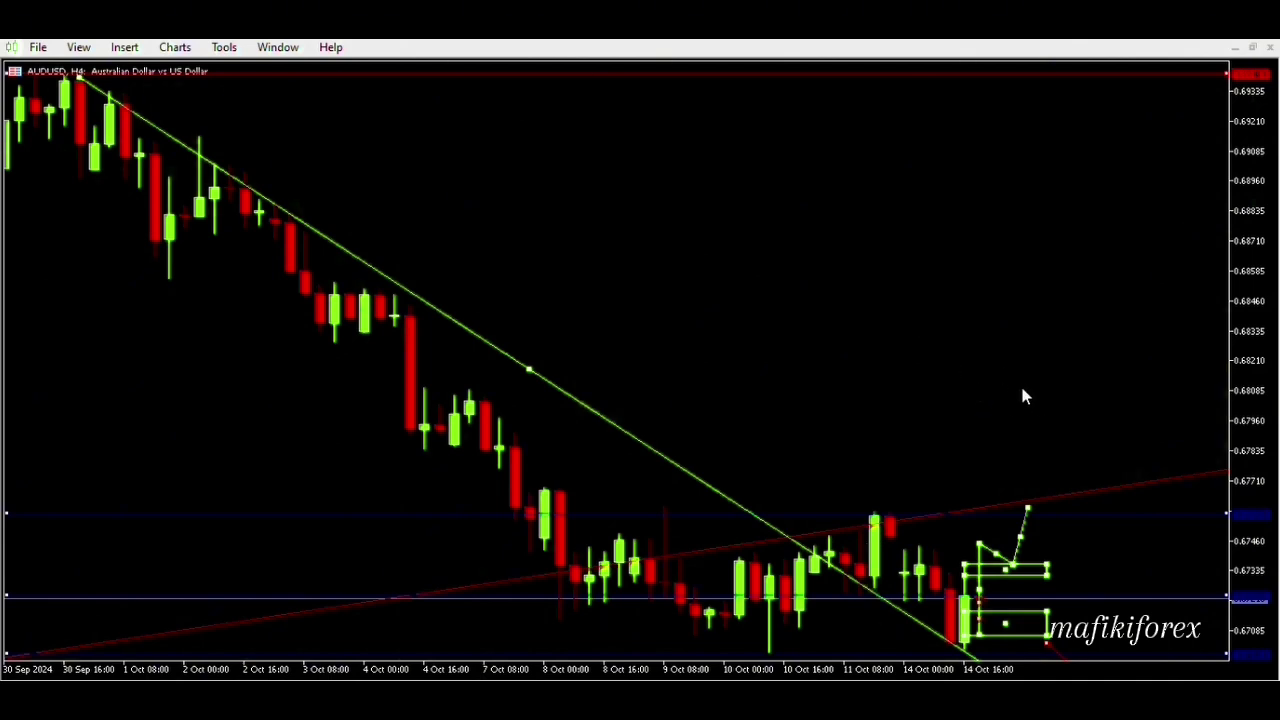
left_click_drag(1028, 510, 1024, 476)
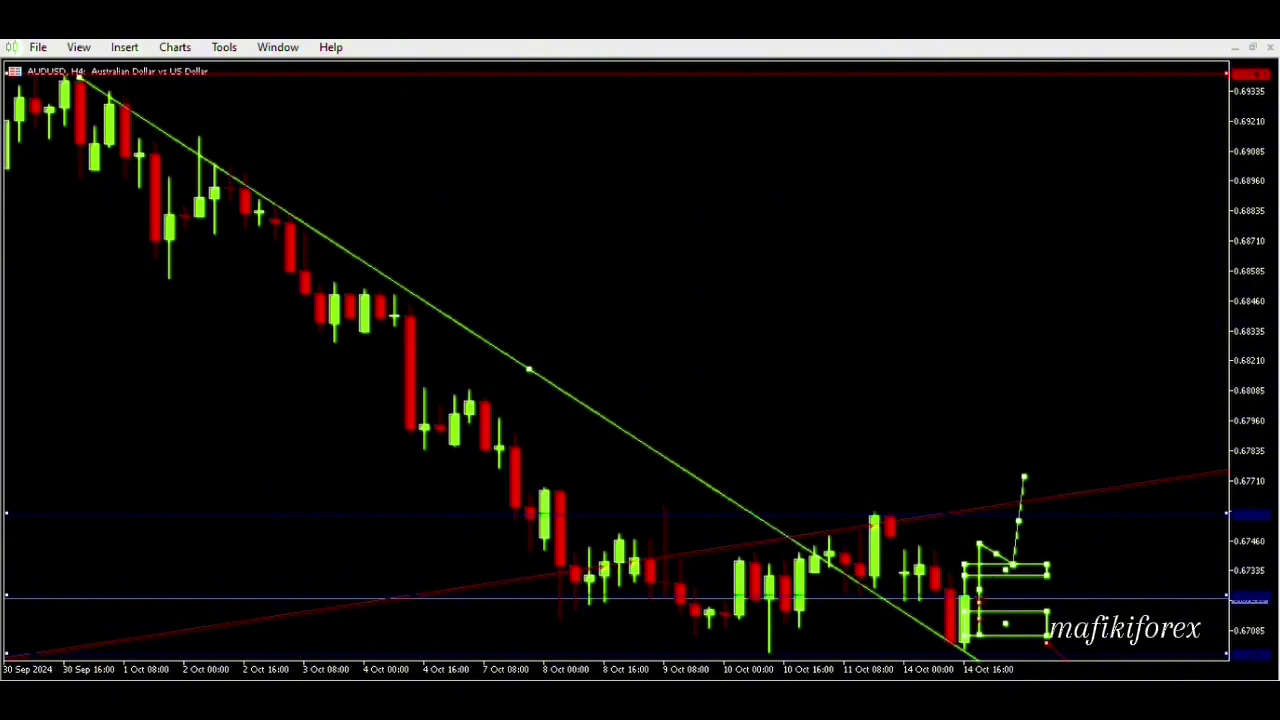
Step: Draw three blue horizontal levels on the H4 chart at about 0.679, 0.6837 and 0.6893
left_click(124, 47)
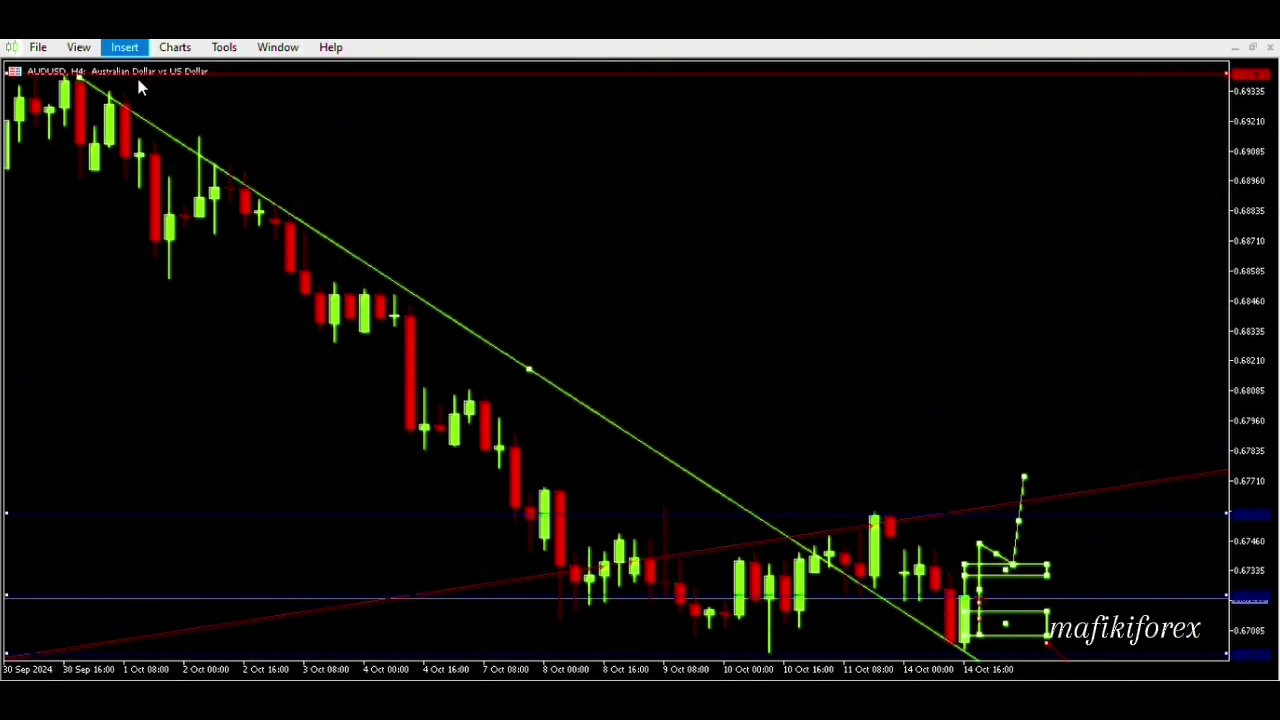
left_click(296, 78)
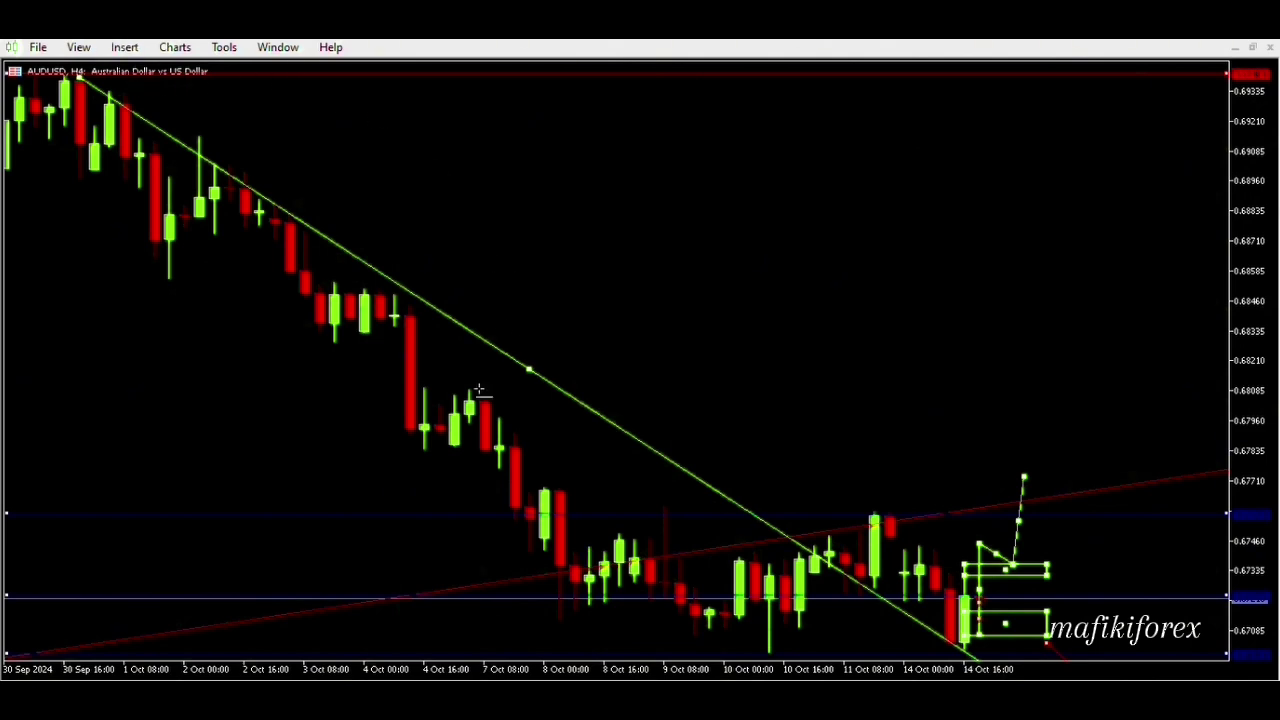
left_click(513, 420)
left_click(124, 47)
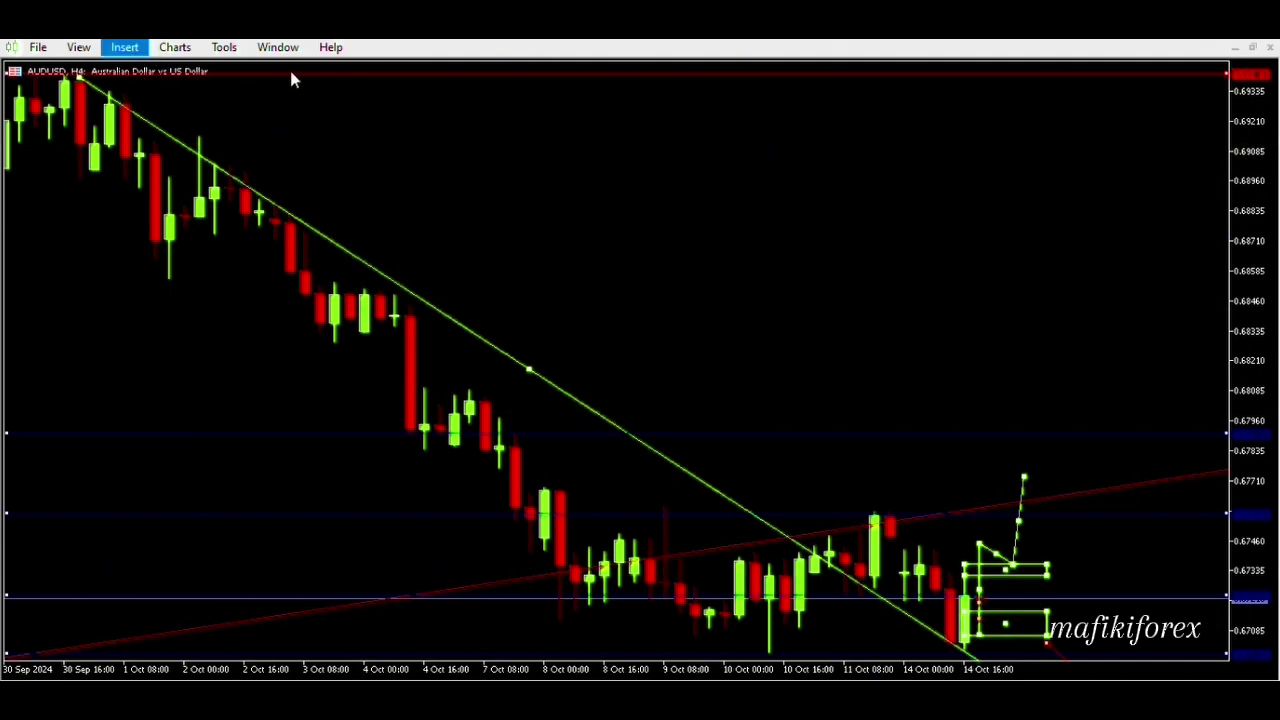
left_click(331, 106)
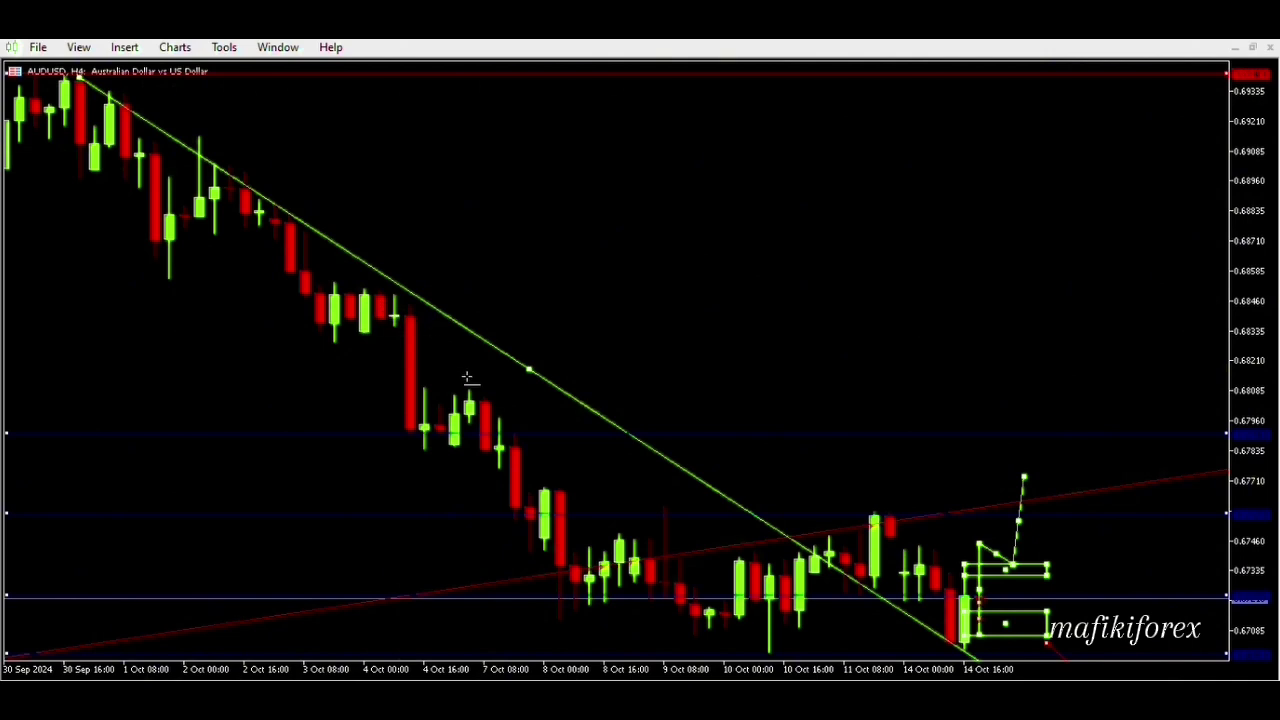
left_click(333, 314)
left_click(124, 47)
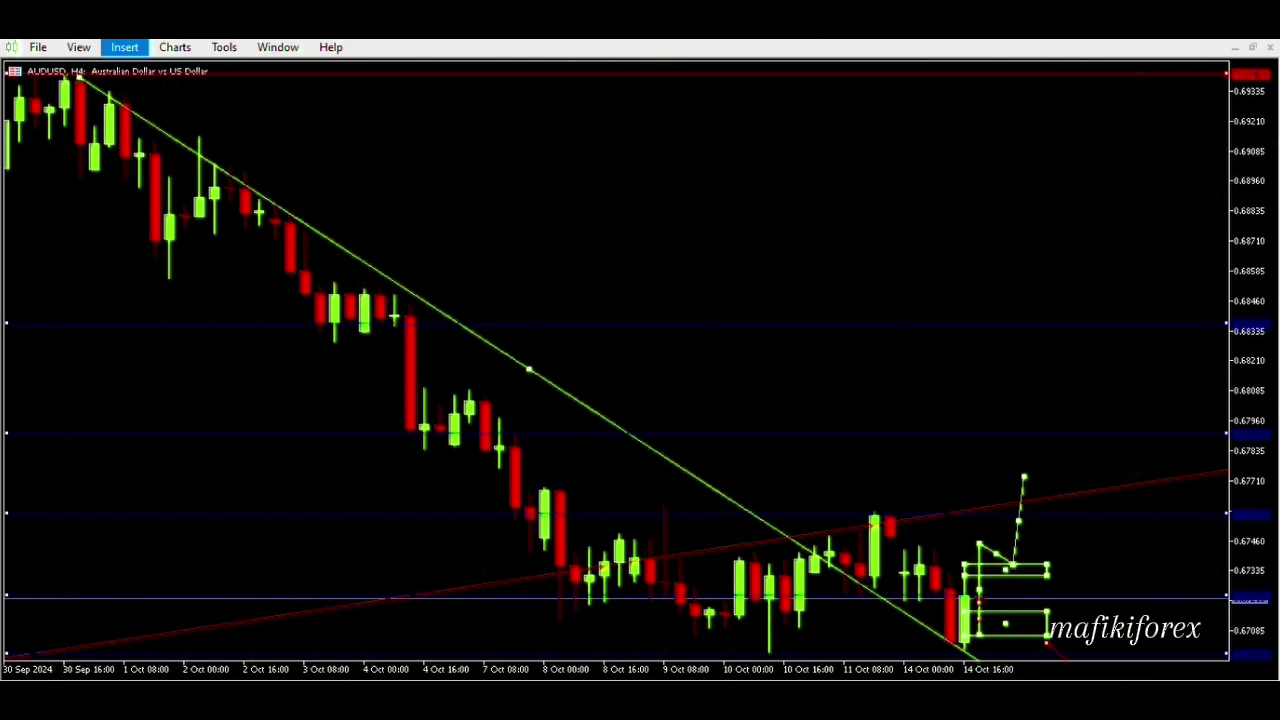
left_click(311, 80)
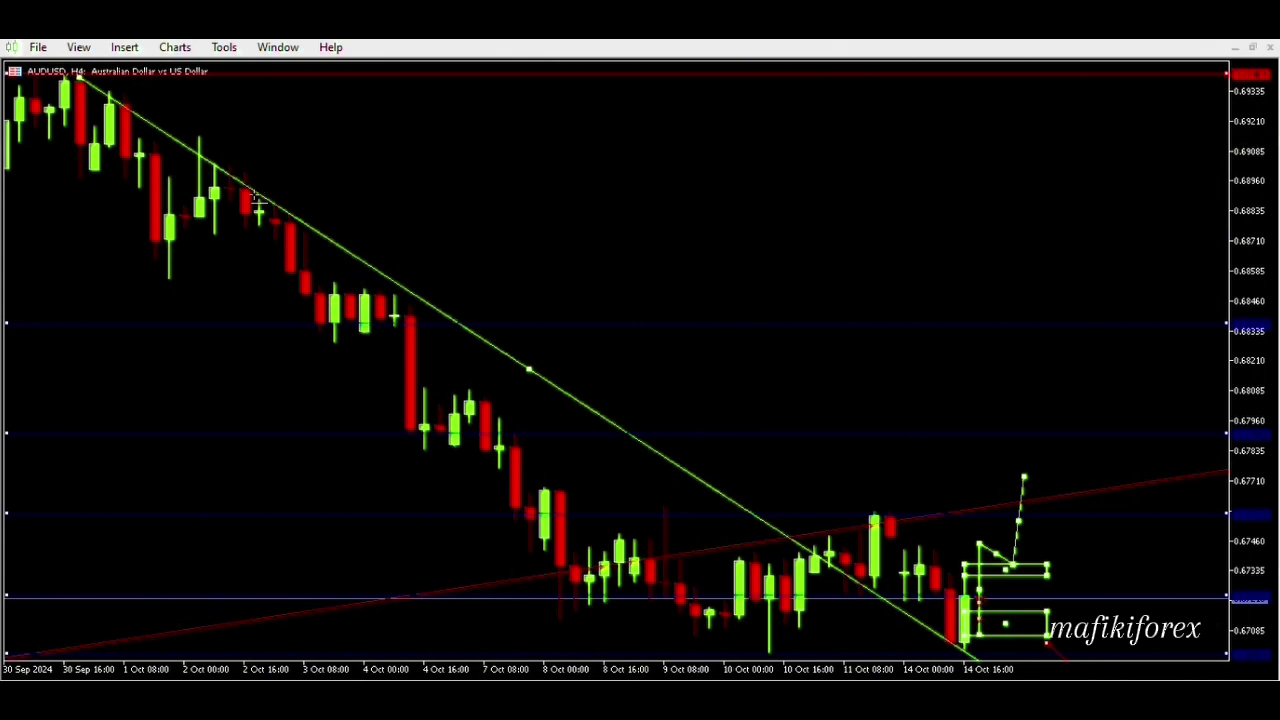
left_click(212, 187)
Step: Continue the bullish H4 path with a pullback from about 0.6773 to 0.676 and a rise to the red horizontal line near 0.6941
left_click(124, 47)
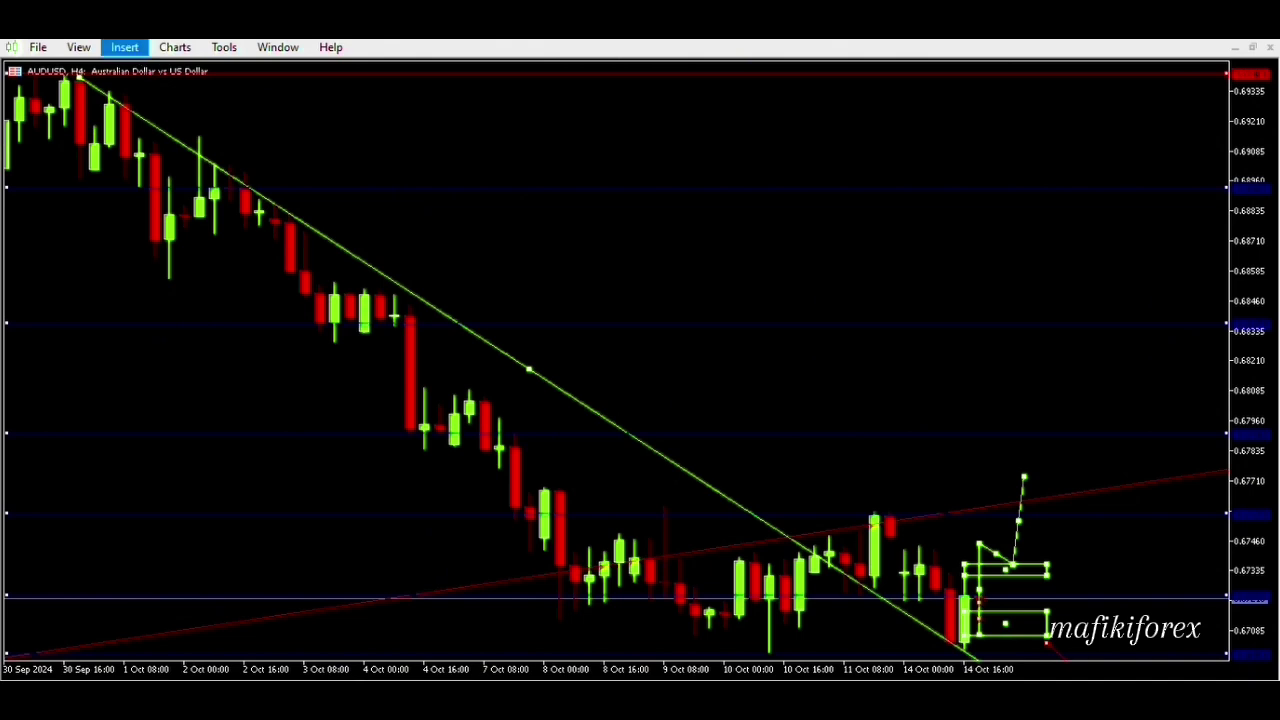
left_click(294, 145)
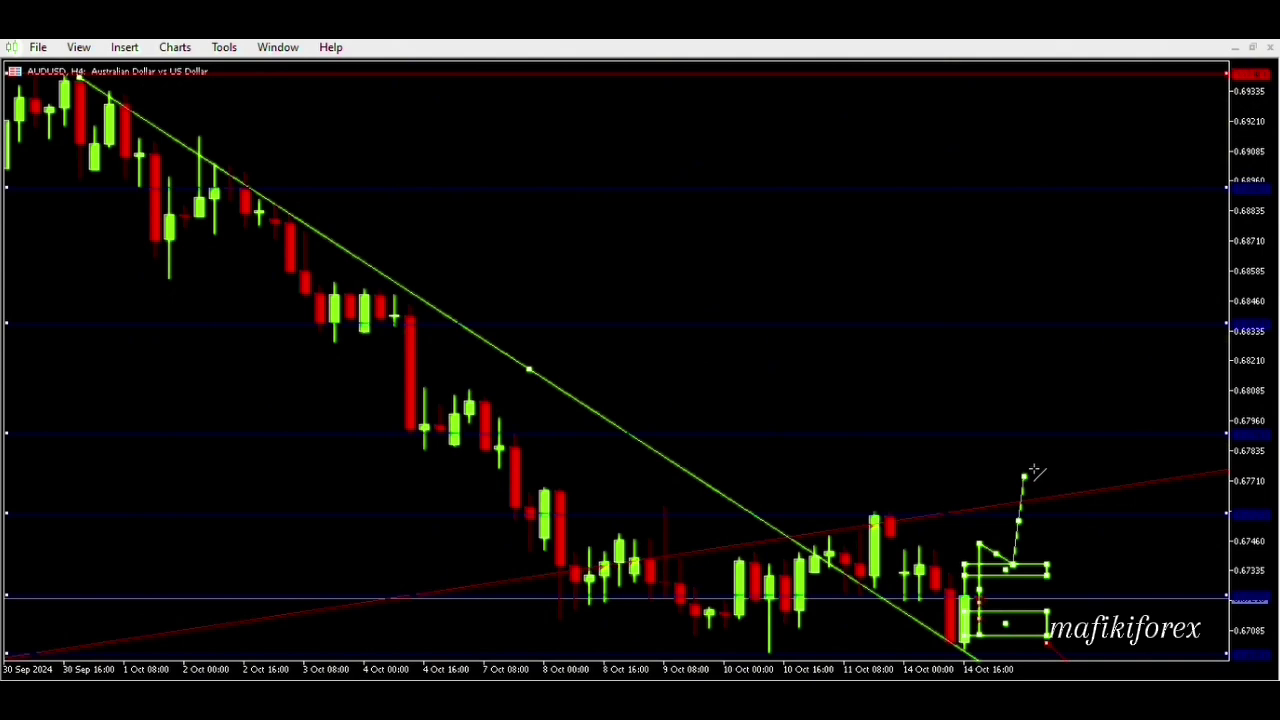
left_click_drag(1027, 475, 1055, 506)
left_click(124, 47)
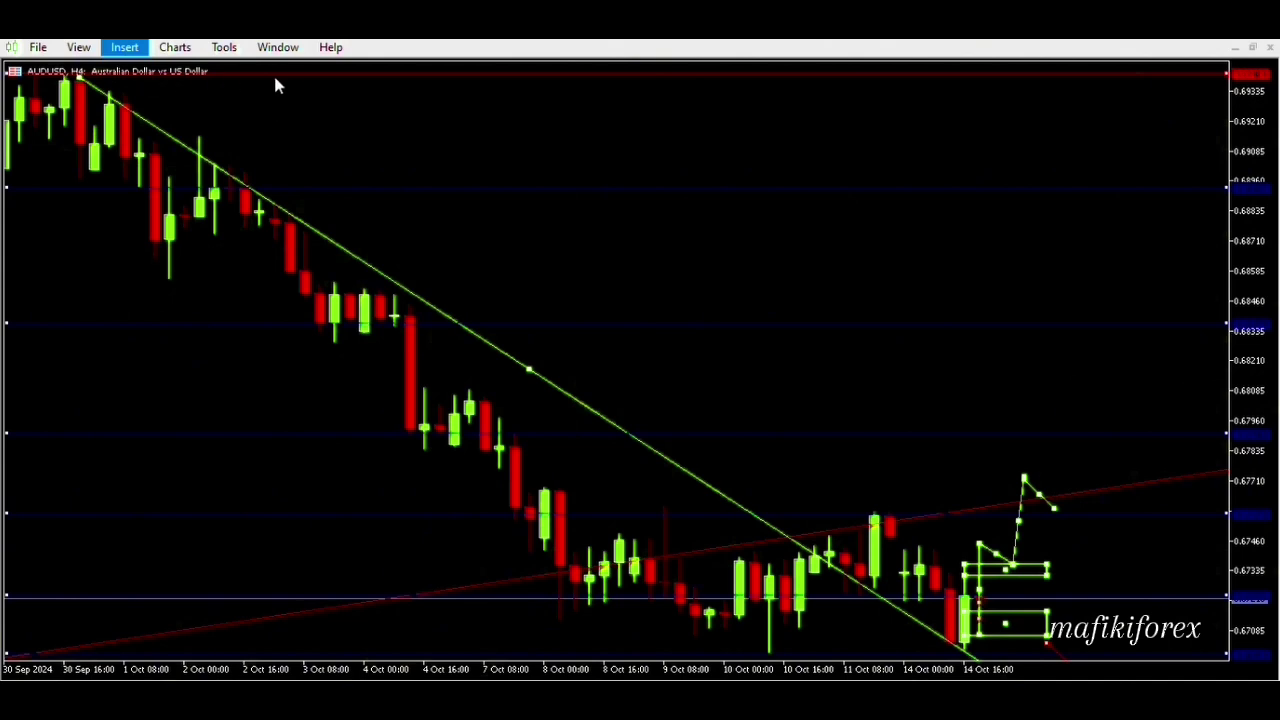
left_click(294, 138)
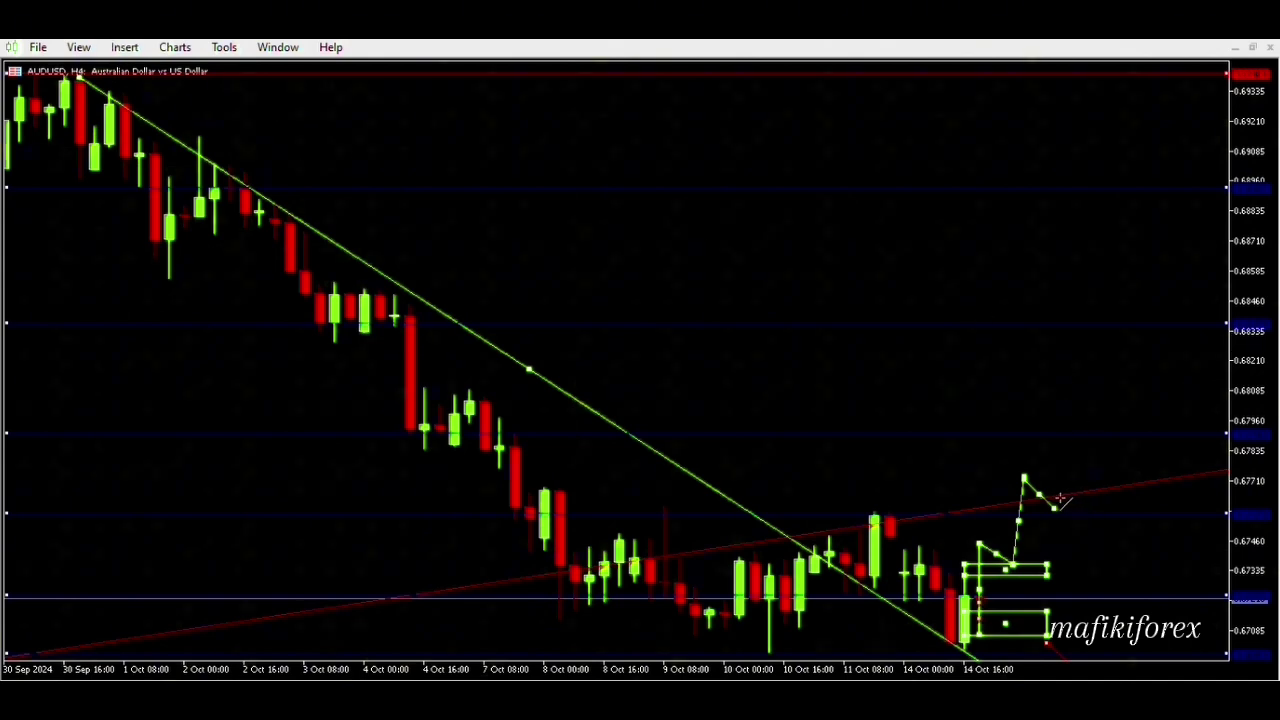
left_click_drag(1058, 496, 1134, 62)
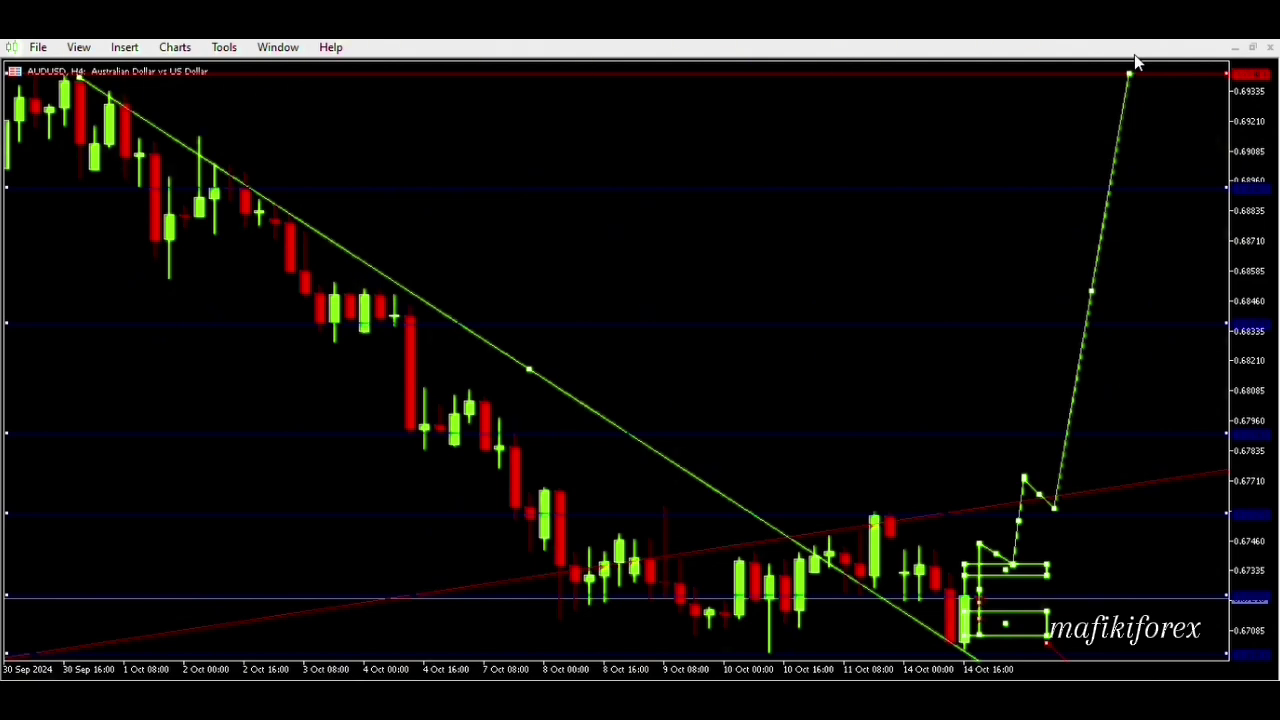
Step: Delete the path's long rising leg and redraw it from about 0.676 up to the red horizontal line near 0.6941
key("Delete")
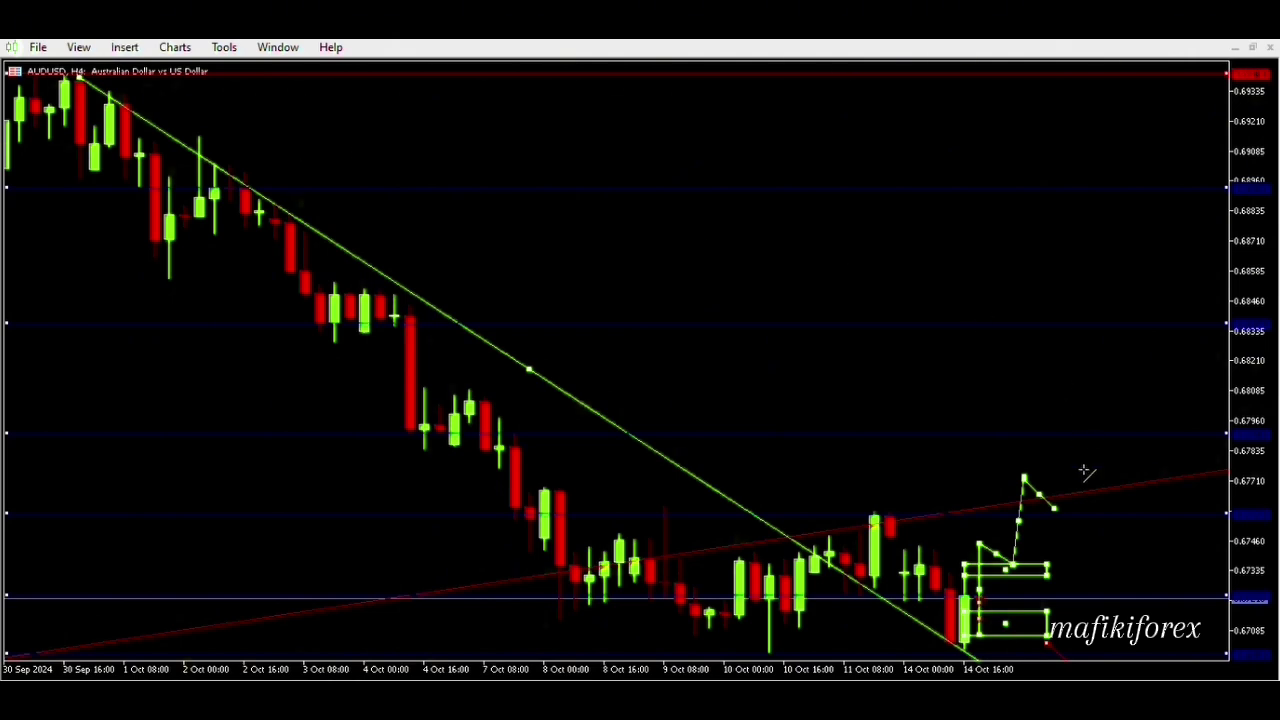
left_click_drag(1059, 496, 1134, 54)
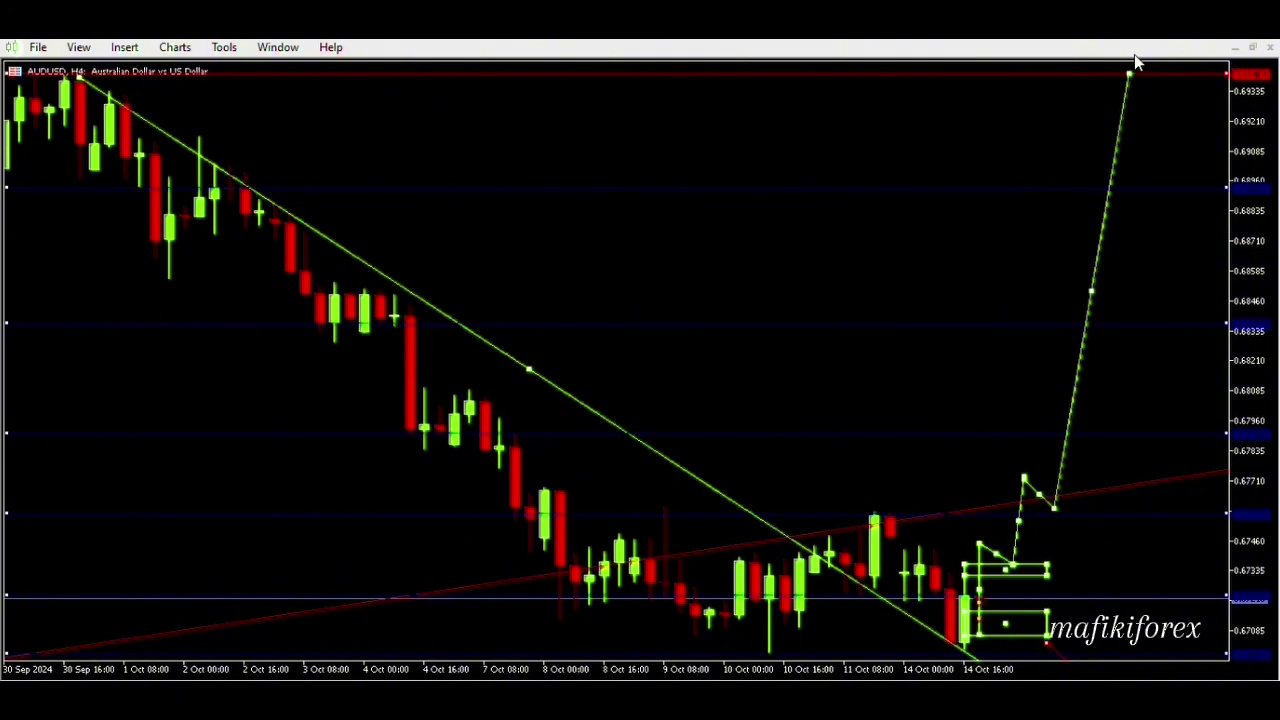
key("Delete")
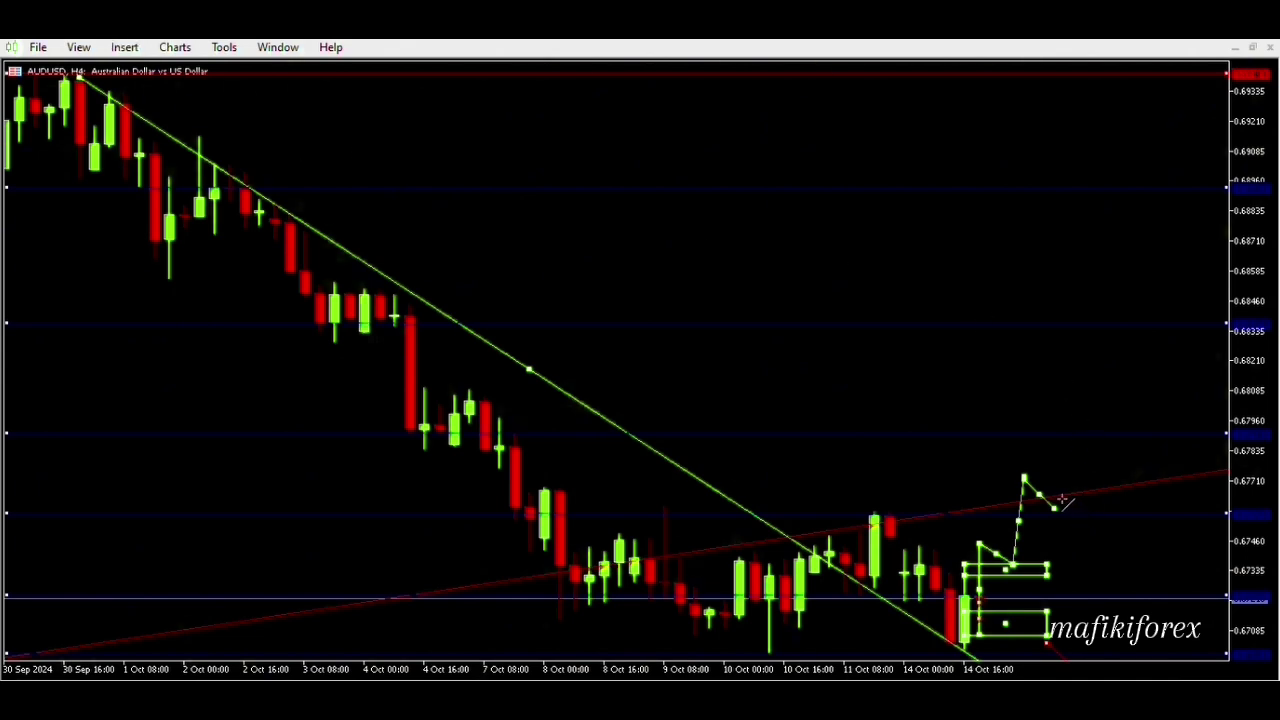
mouse_move(1054, 506)
left_mouse_down()
mouse_move(1088, 382)
mouse_move(1129, 66)
mouse_move(1143, 49)
mouse_move(1134, 57)
left_mouse_up()
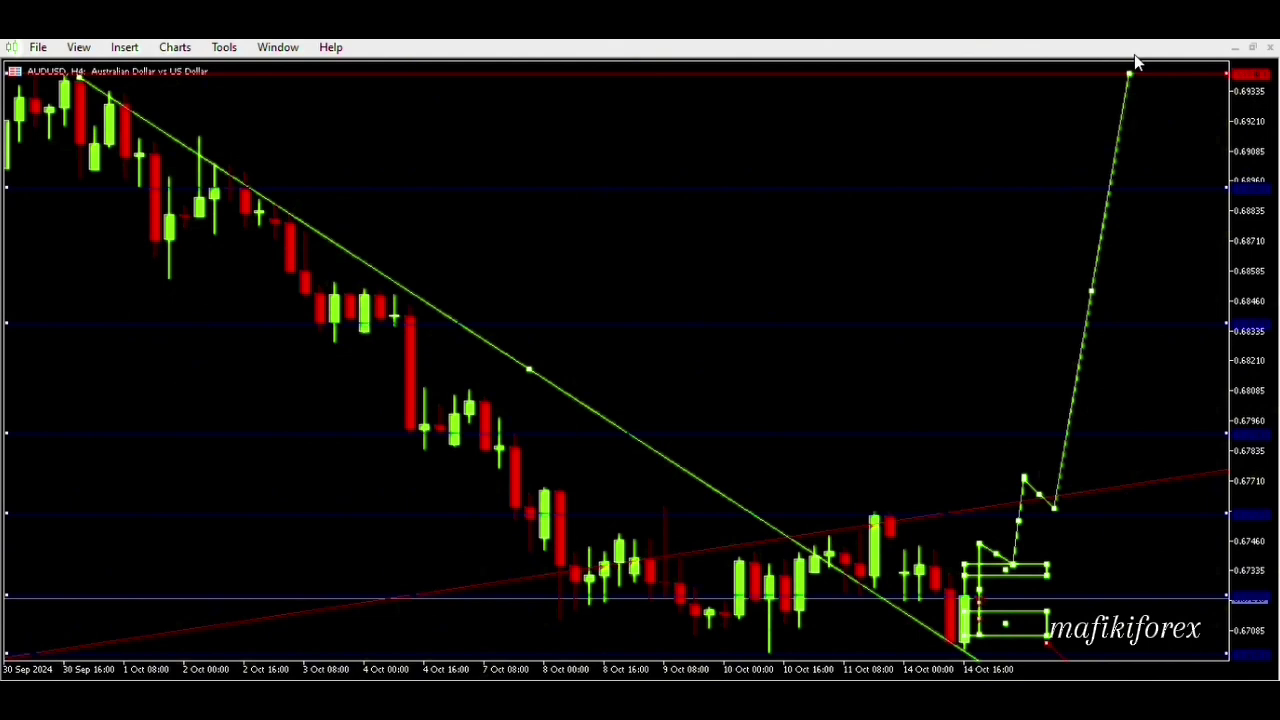
key("Delete")
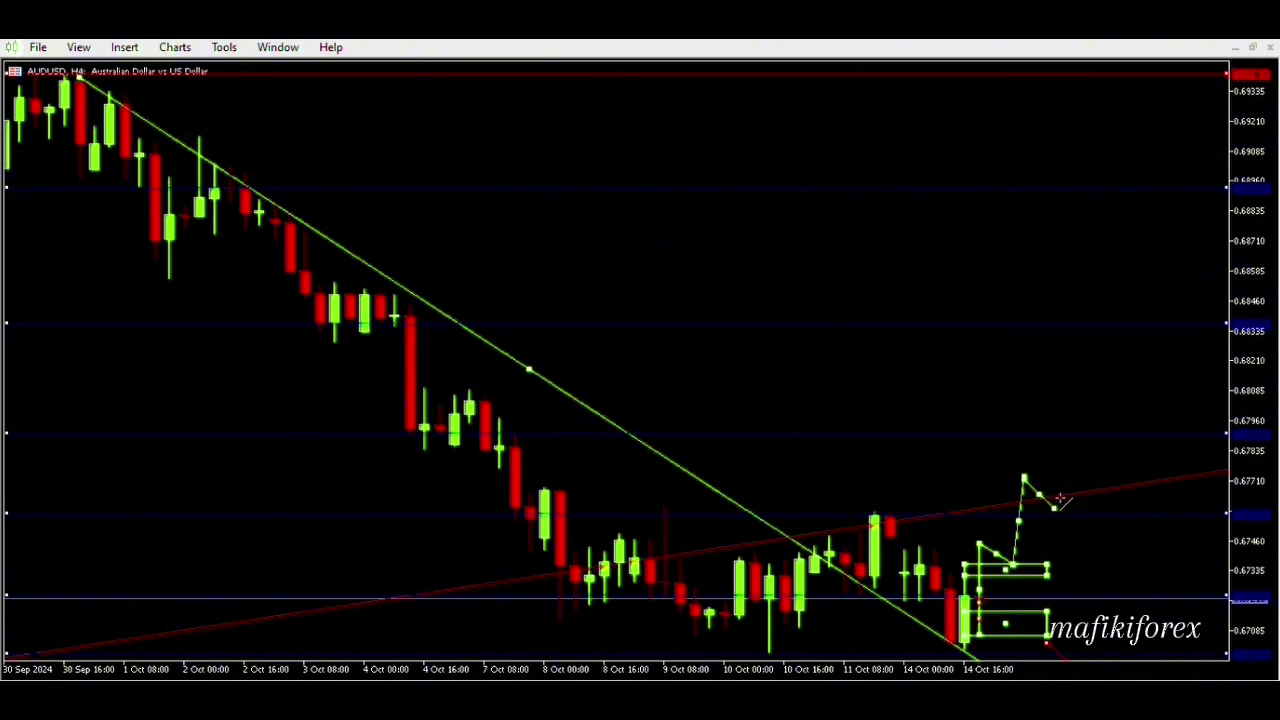
mouse_move(1058, 500)
left_mouse_down()
mouse_move(1122, 268)
mouse_move(1135, 56)
left_mouse_up()
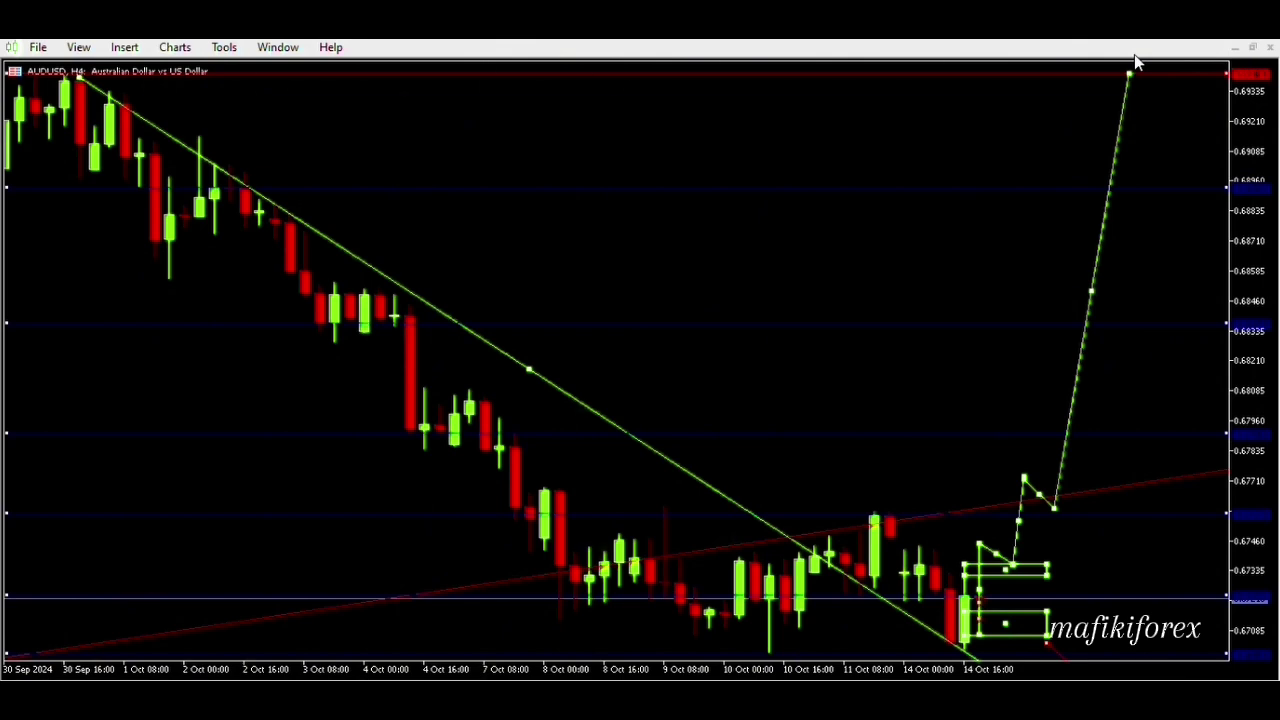
key("Delete")
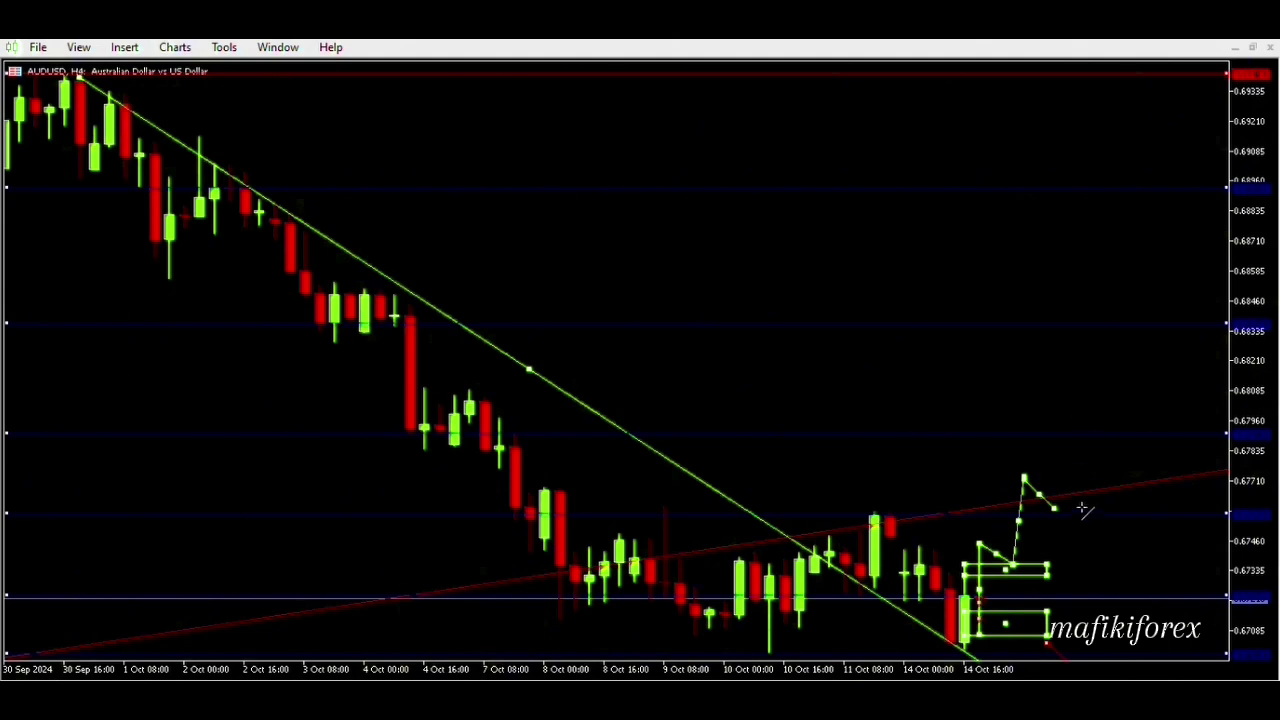
left_click_drag(1054, 506, 1129, 74)
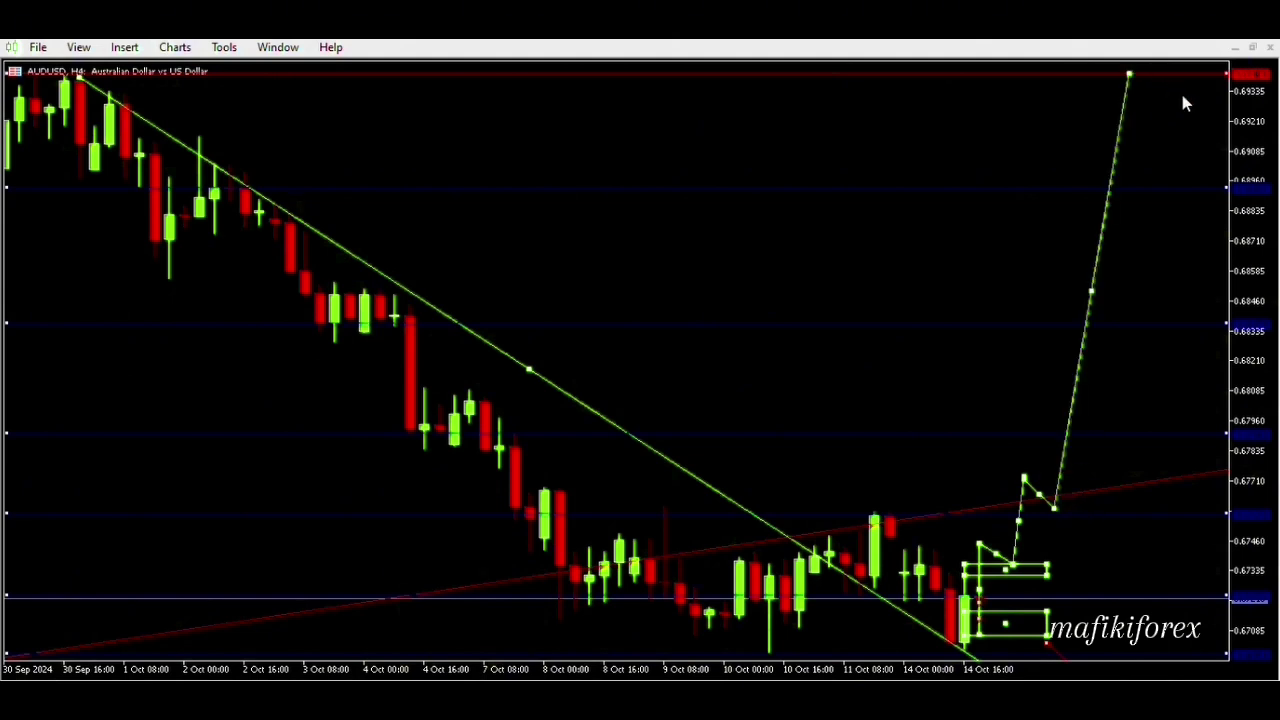